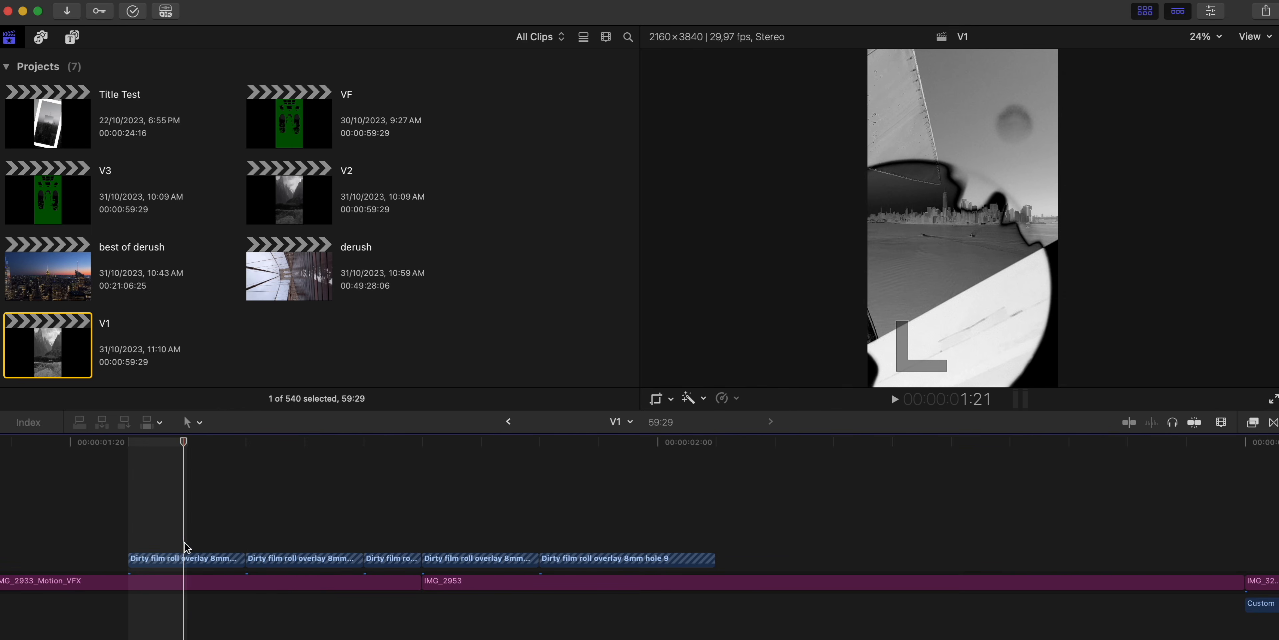
- Compare the Normal and Difference blend modes on the first dirty film roll overlay clip in the V1 project, leaving Difference applied
click(182, 565)
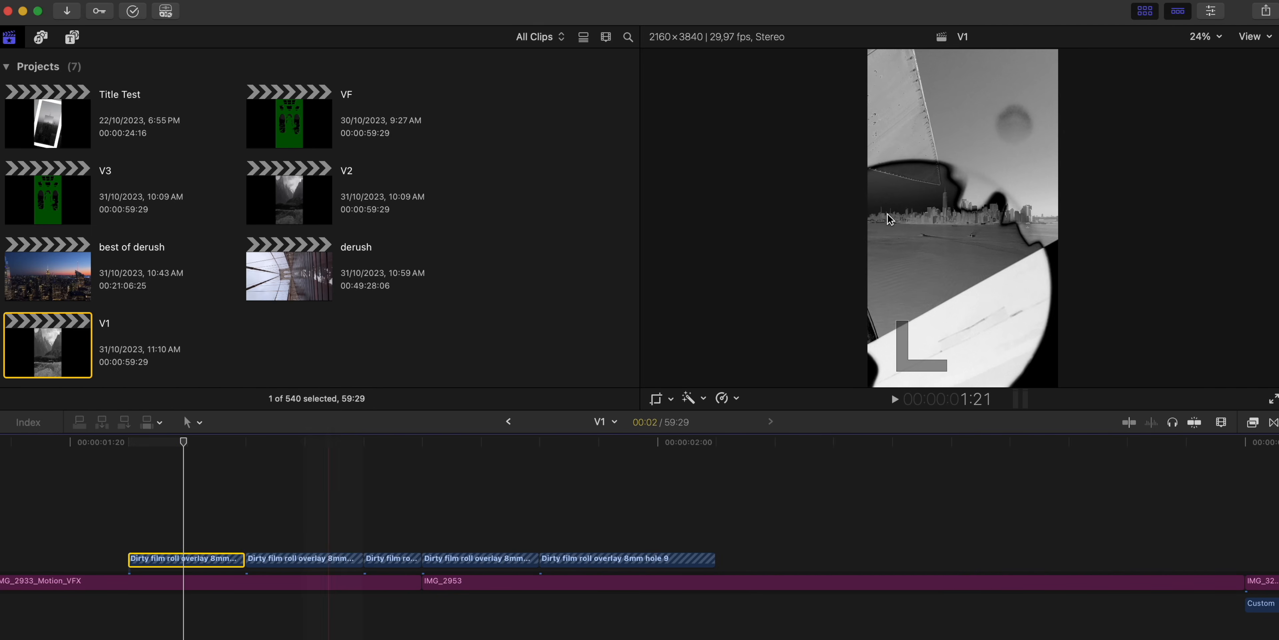
click(1211, 11)
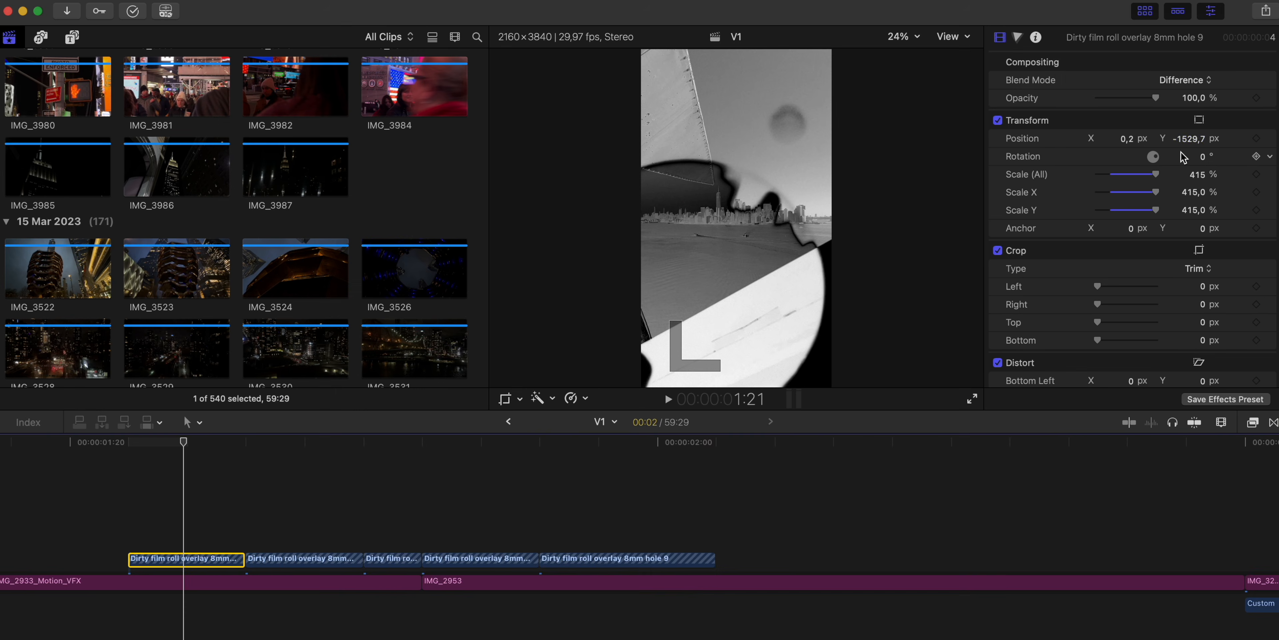
click(1185, 82)
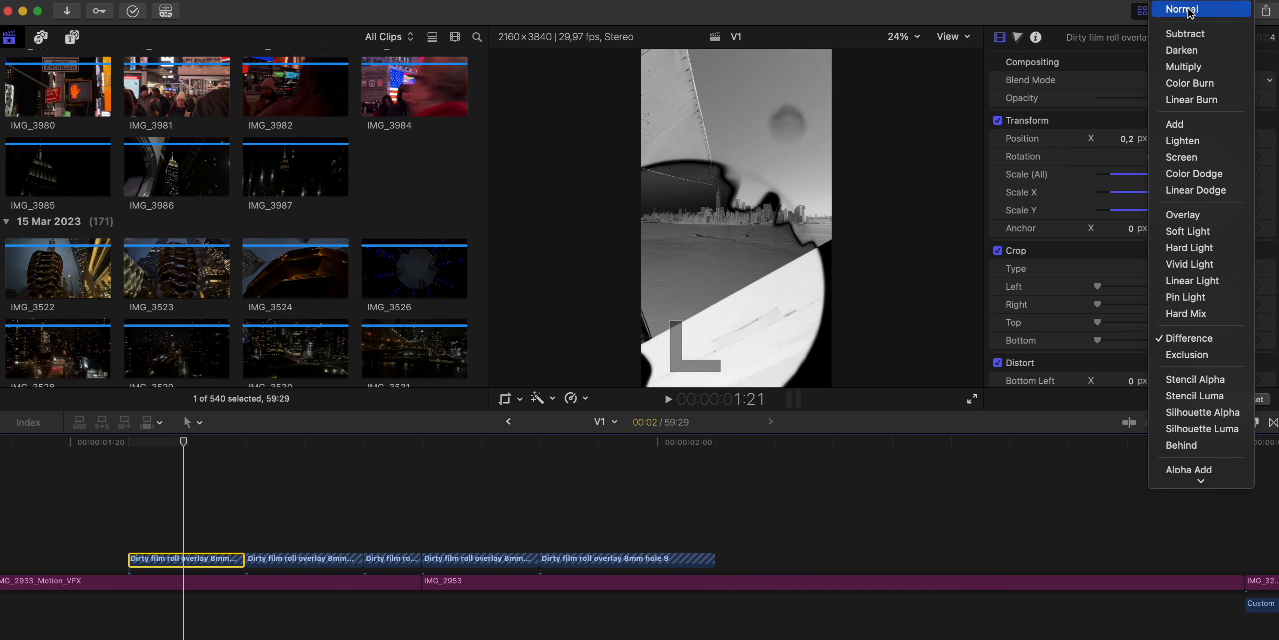
click(1187, 10)
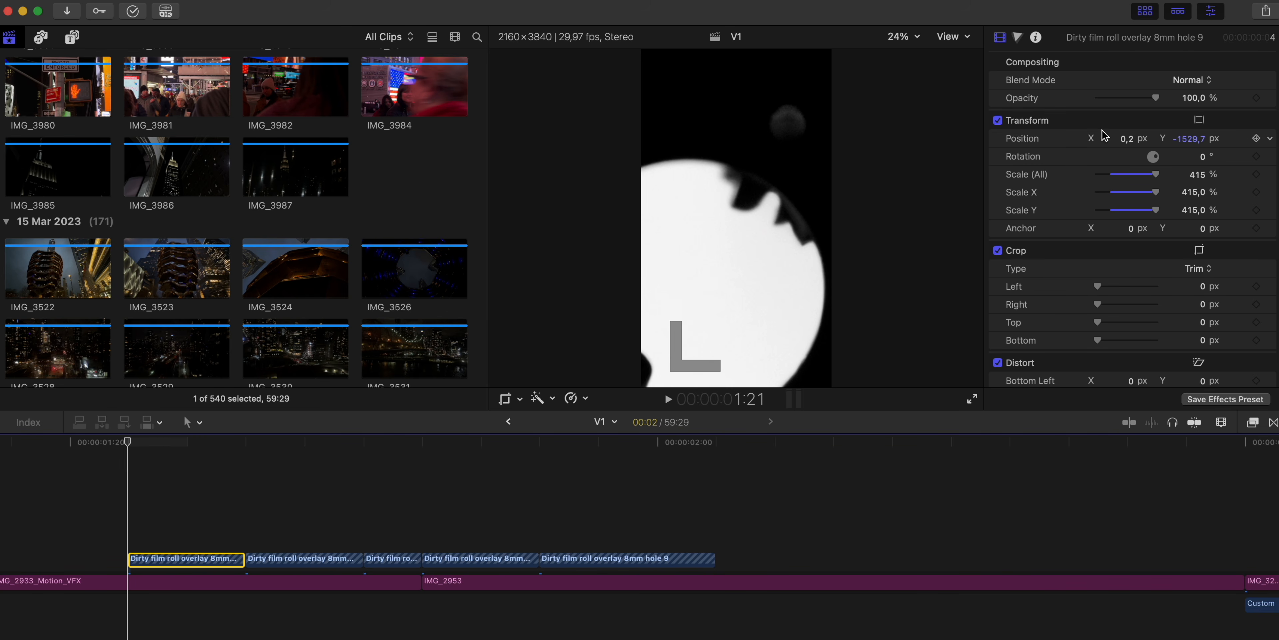
click(1183, 85)
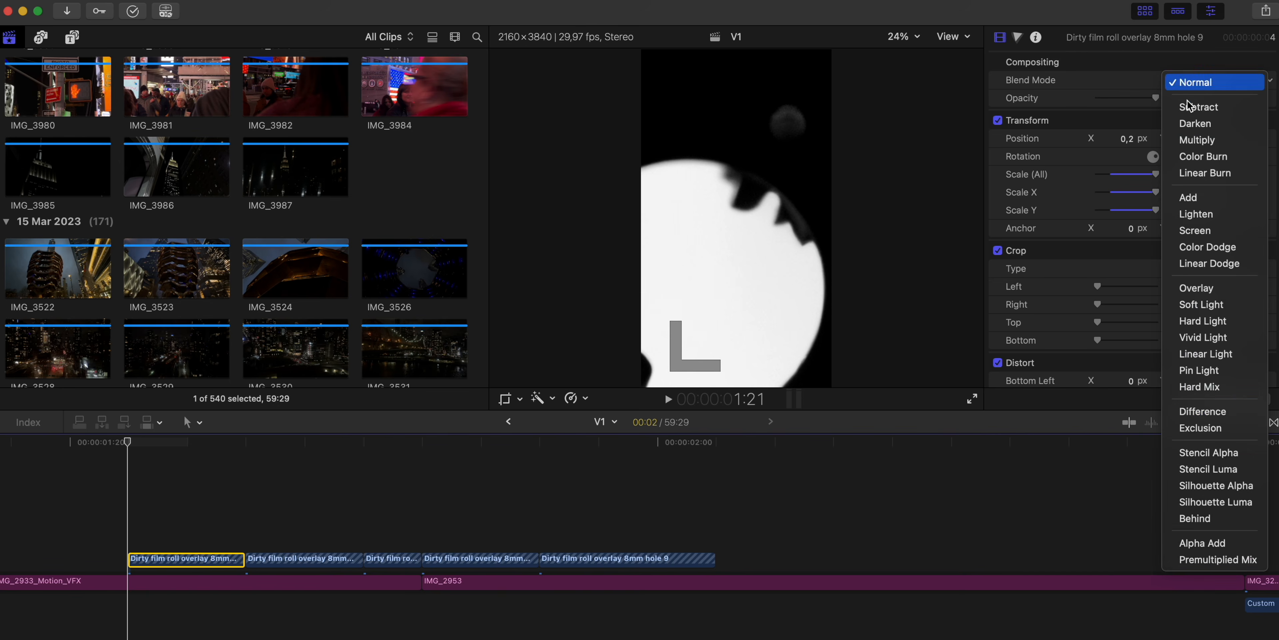
click(1214, 419)
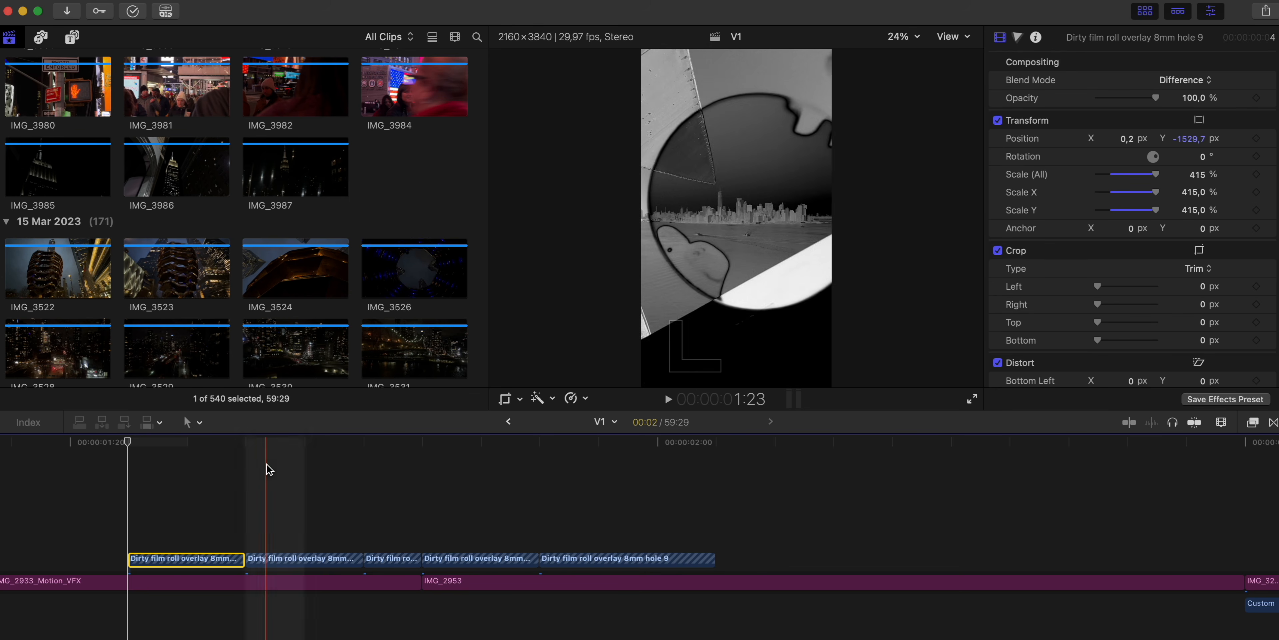
- Review the remaining film roll overlays and the short clips from IMG_3270 to IMG_3806 under the zoom layer in the timeline
click(292, 535)
click(300, 559)
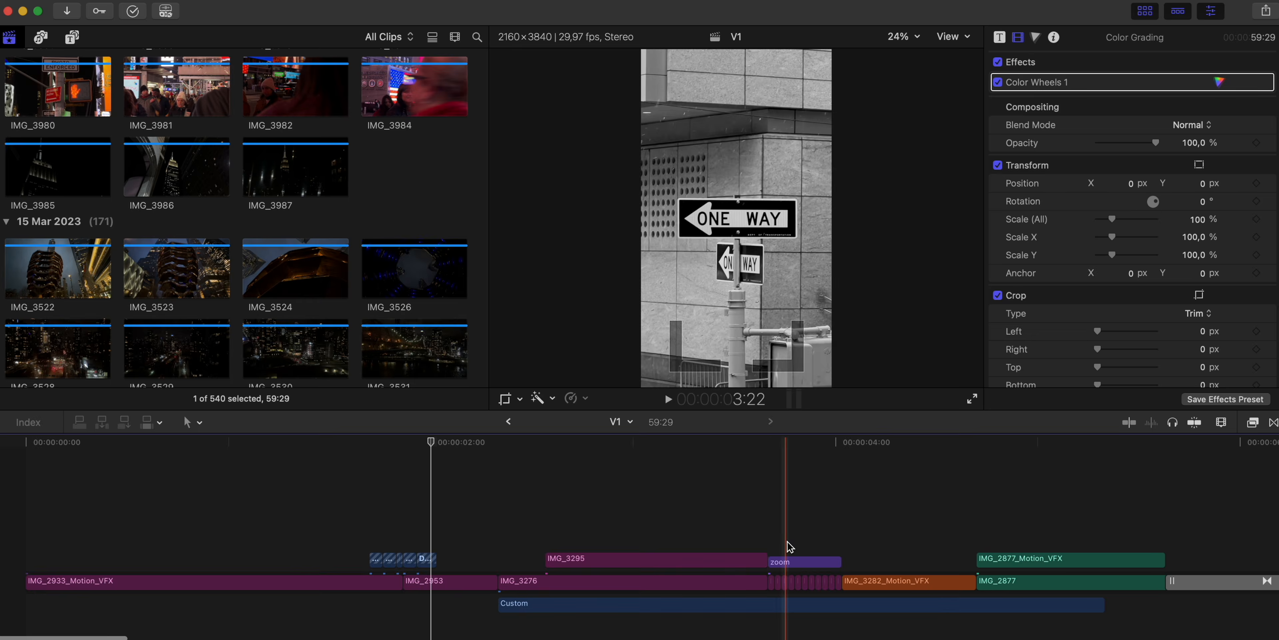
key(super+equal)
key(super+equal)
key(super+equal)
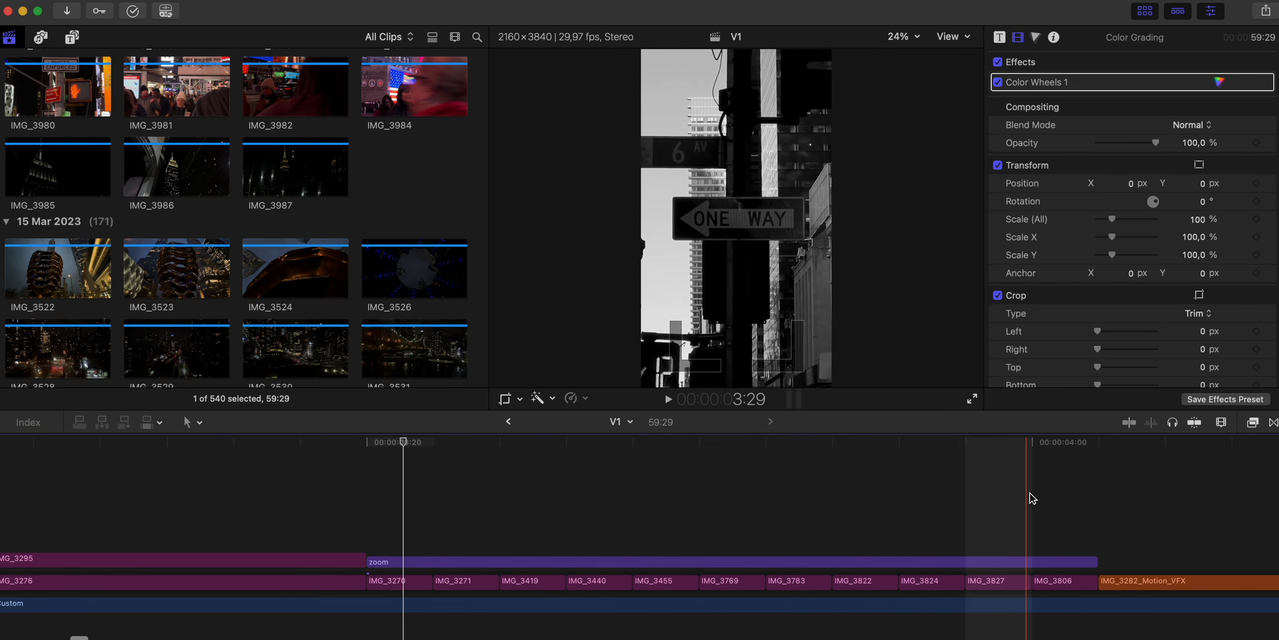
click(556, 565)
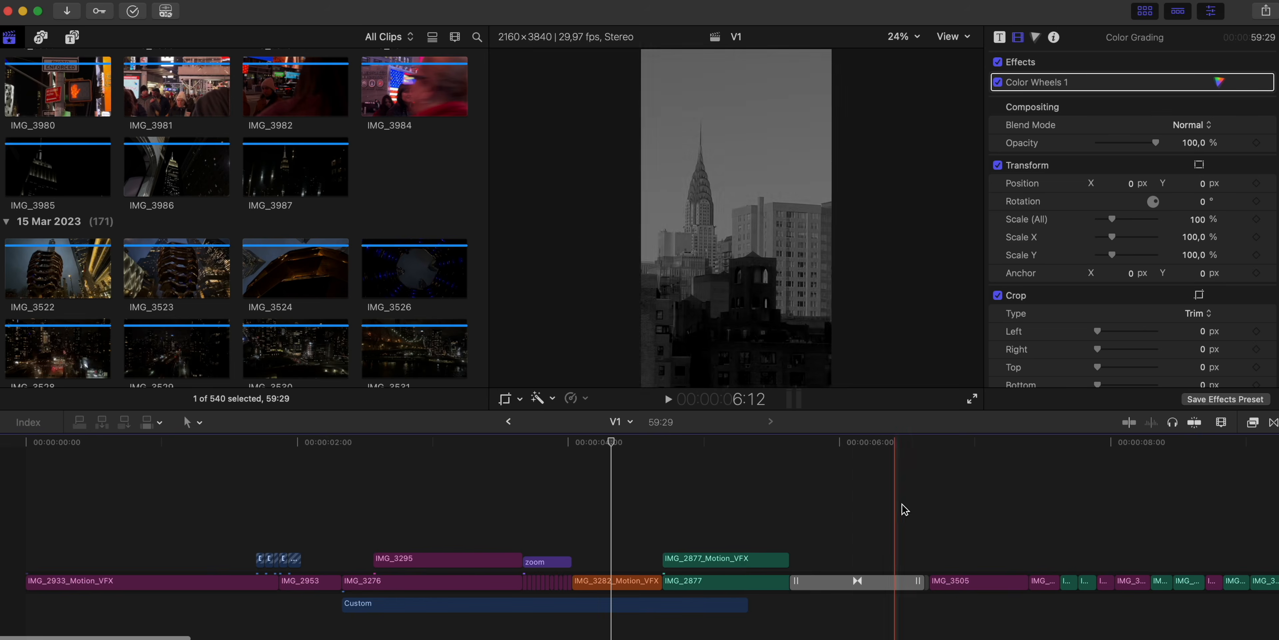
key(super+minus)
key(super+minus)
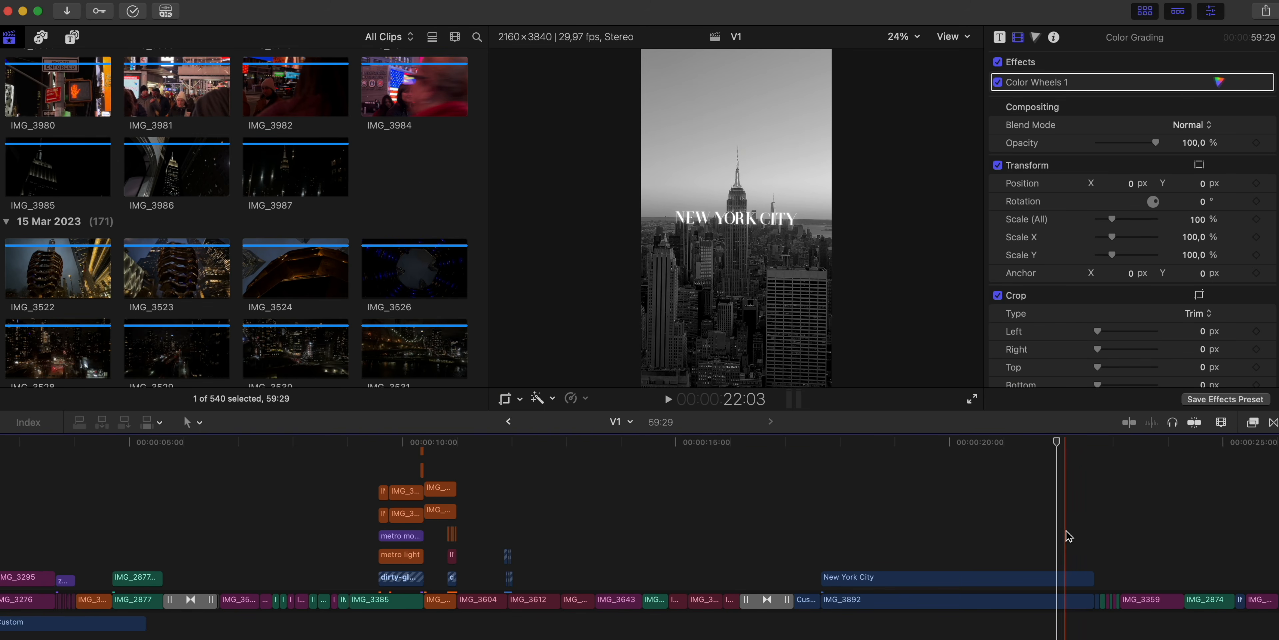
- Enlarge the viewer to 200%, hide the clip browser and play the New York City title
click(913, 37)
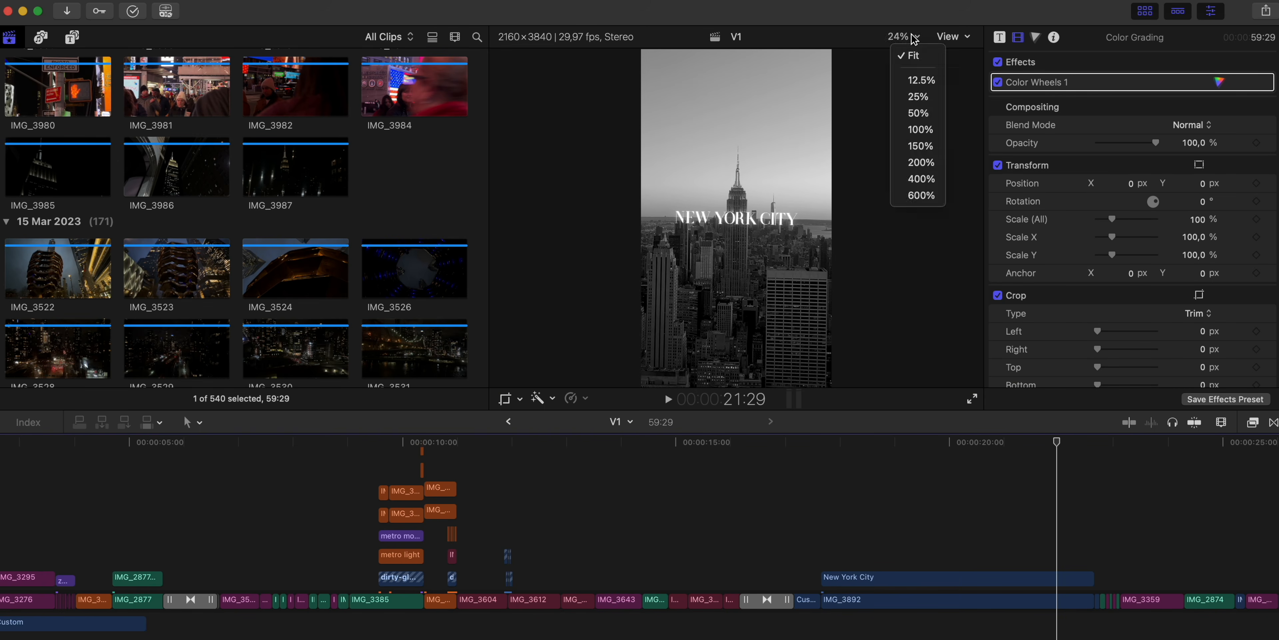
click(922, 162)
click(1145, 12)
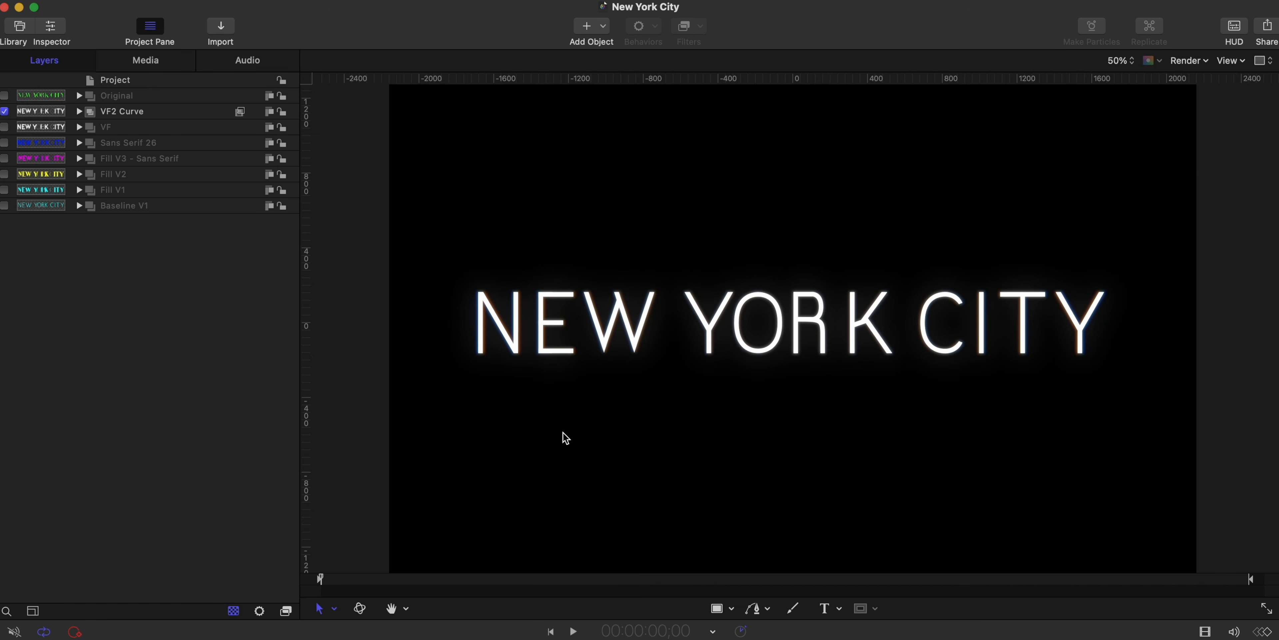
key(space)
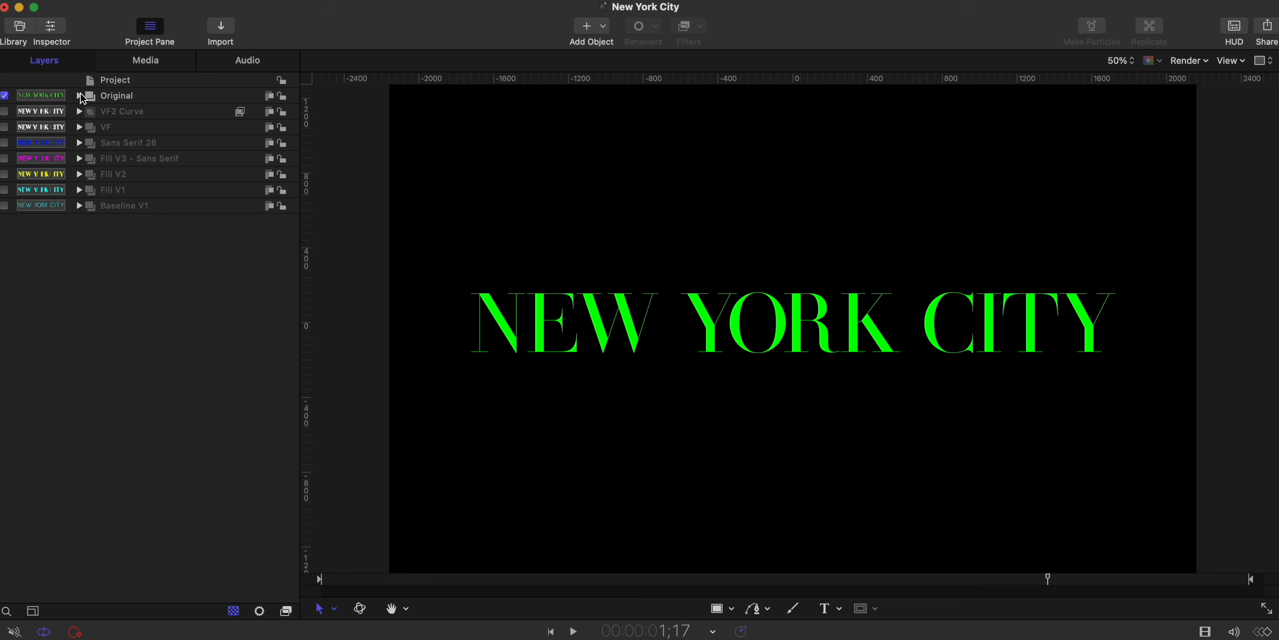
- Switch to the New York City project in Motion, expand the Original group, hide its HENRI DIDOT text and show the Baseline V1 group
click(79, 95)
click(126, 113)
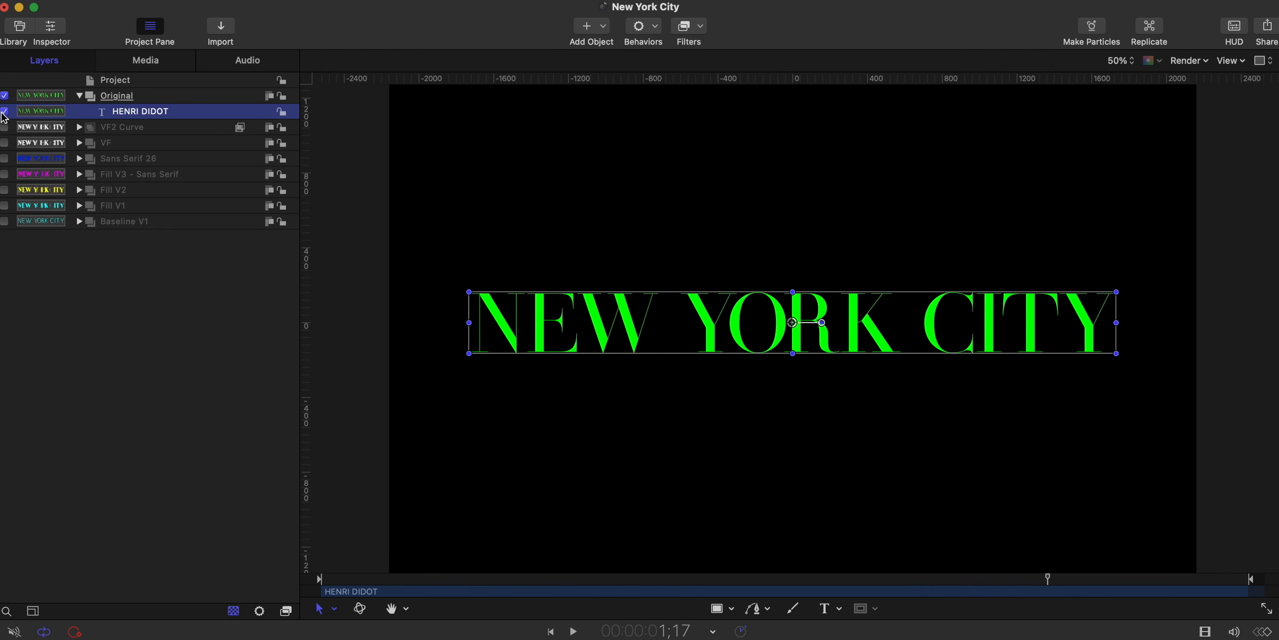
click(4, 111)
click(4, 221)
click(119, 273)
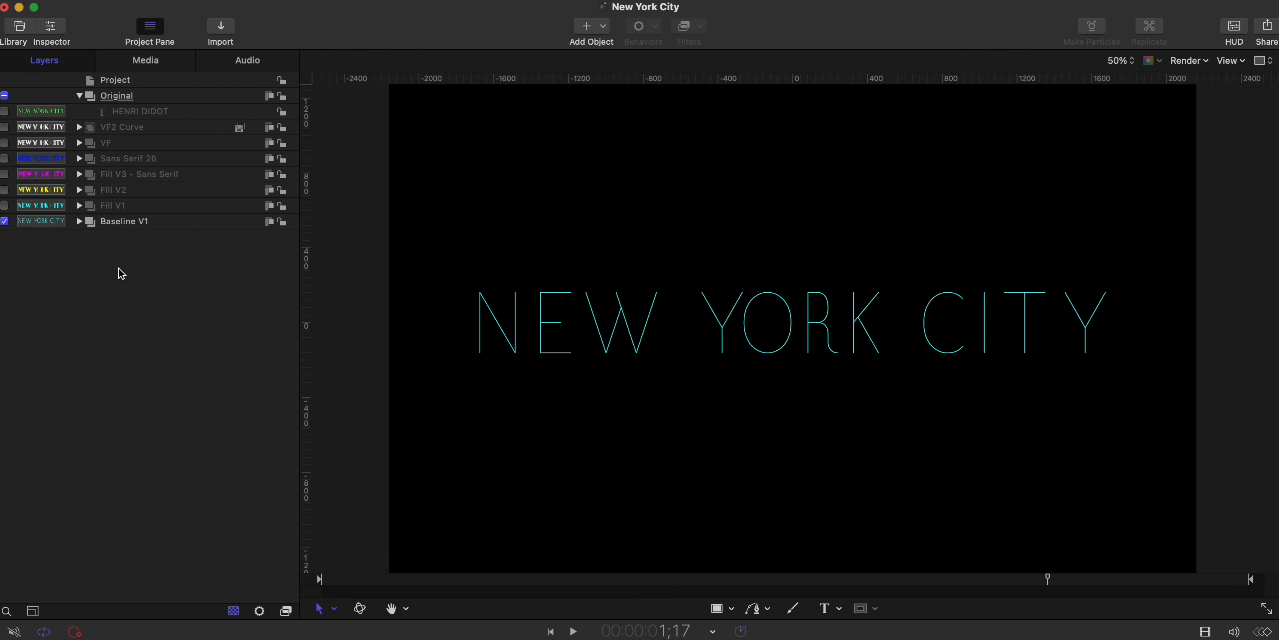
scroll(747, 273, up, 2)
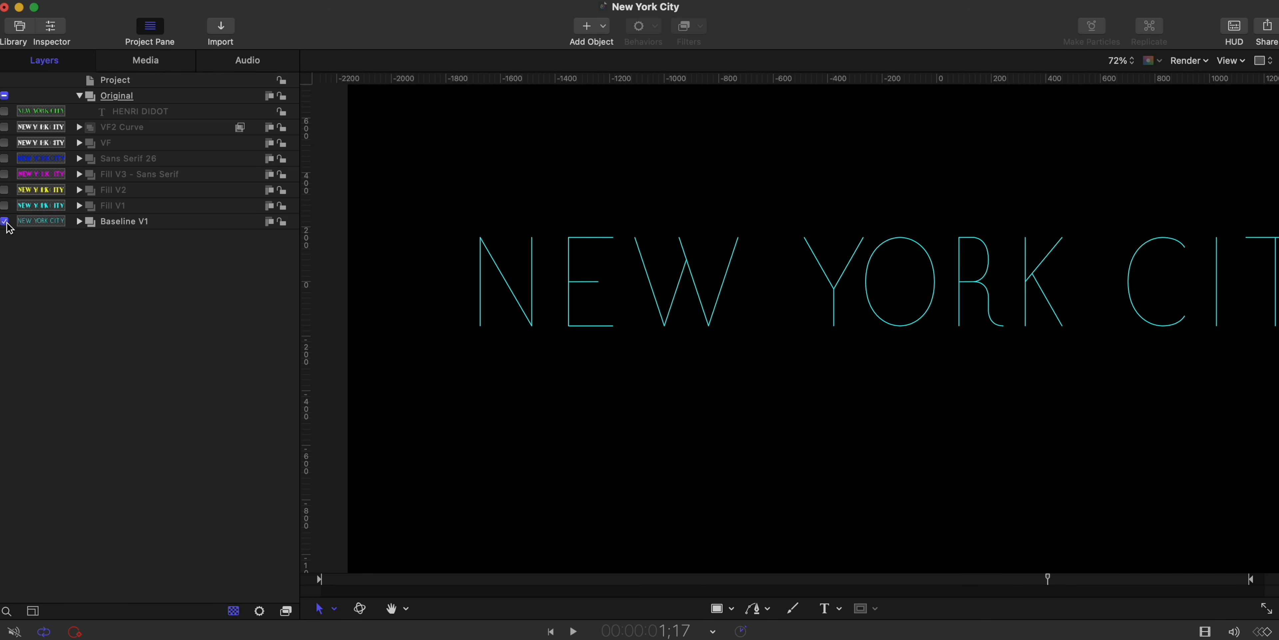
- Examine the Fill V1 lettering over Baseline V1, and compare it with the HENRI DIDOT text and the Fill V2 group
click(4, 221)
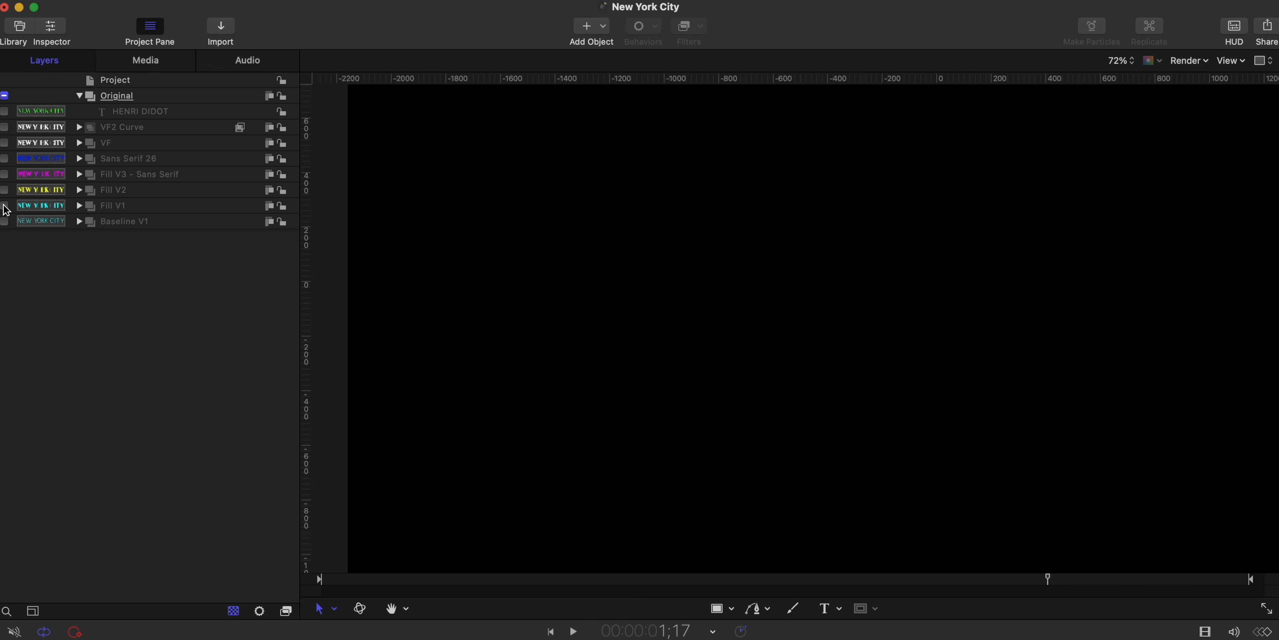
click(4, 205)
click(5, 220)
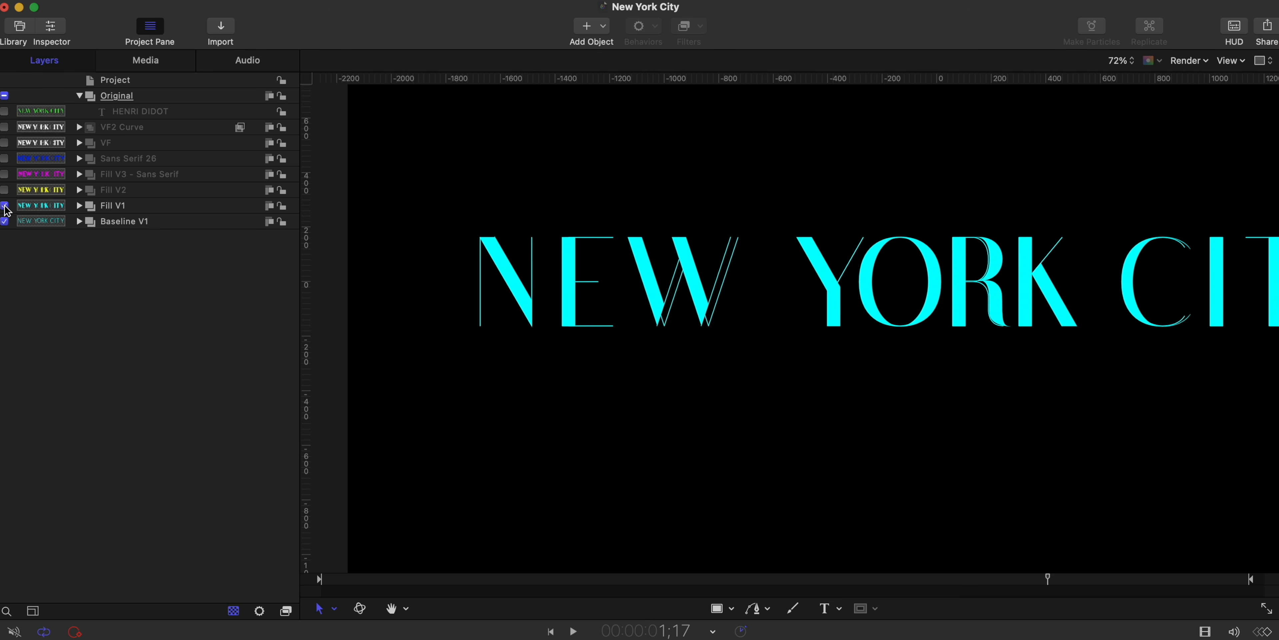
click(4, 111)
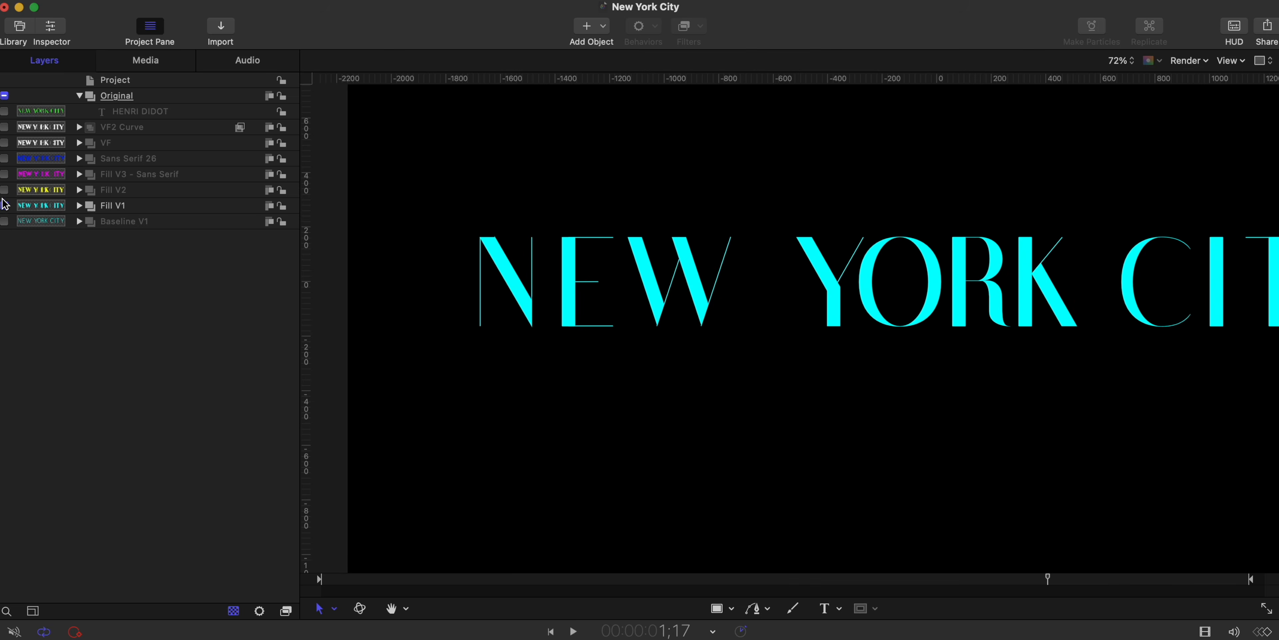
click(4, 190)
scroll(519, 243, up, 5)
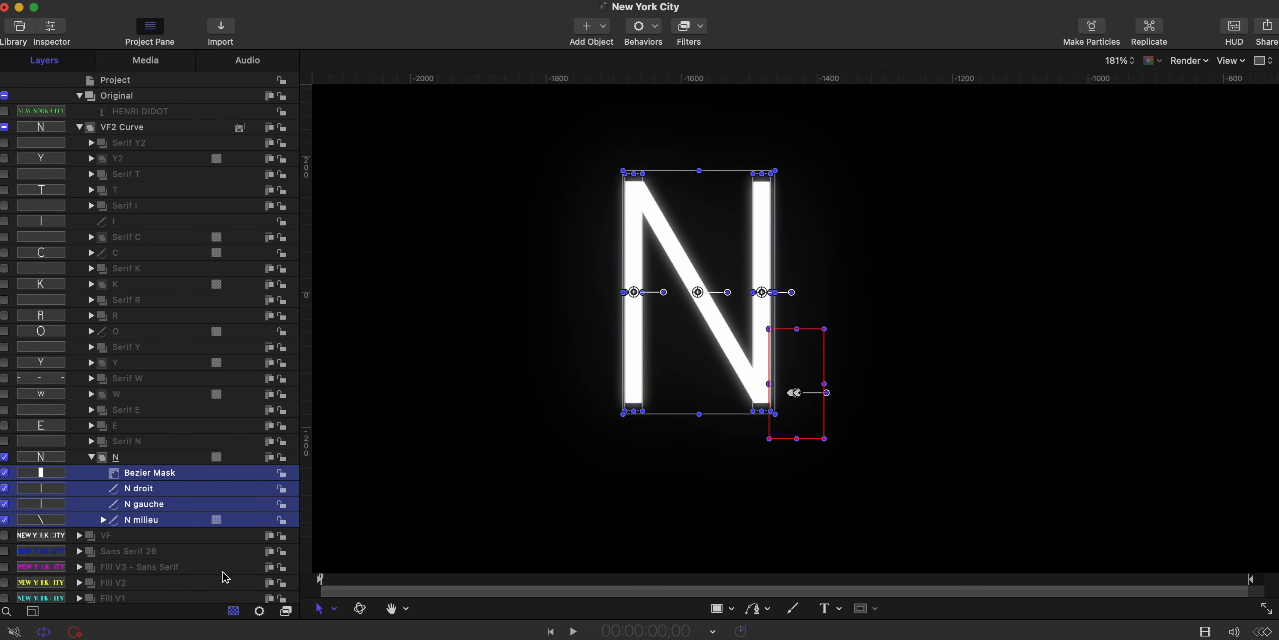
- Preview the letter N's animation in the VF2 Curve group, and show and select its Serif N group to preview the serifs
drag(345, 580, 1123, 527)
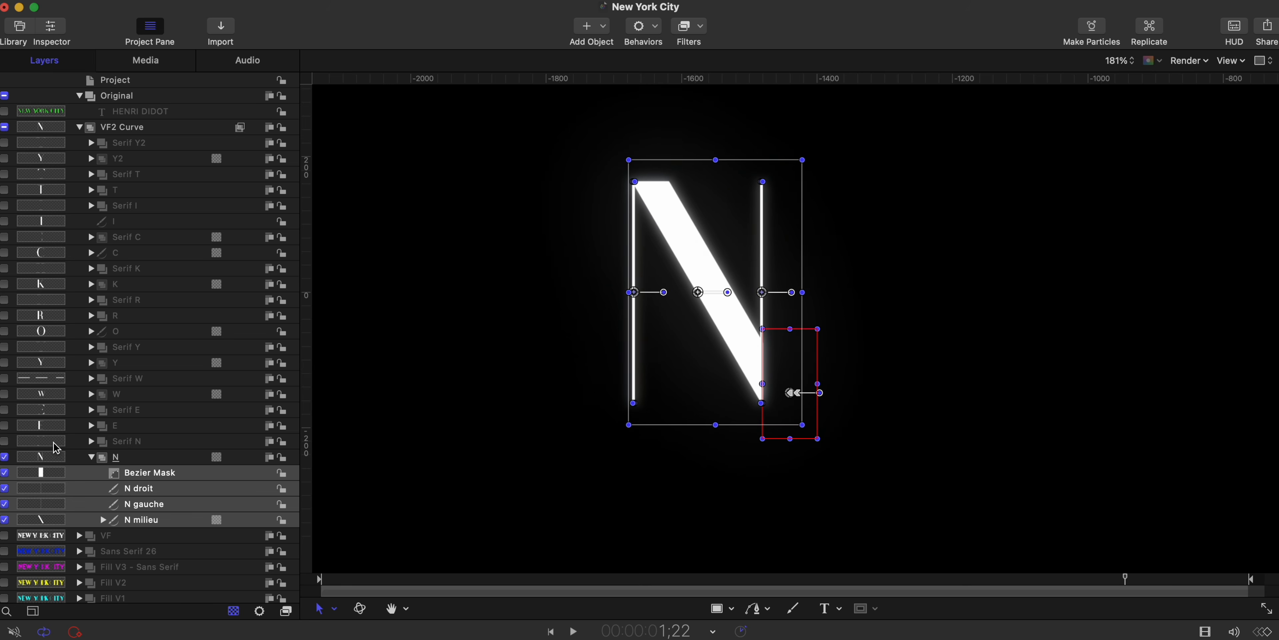
click(4, 441)
click(141, 442)
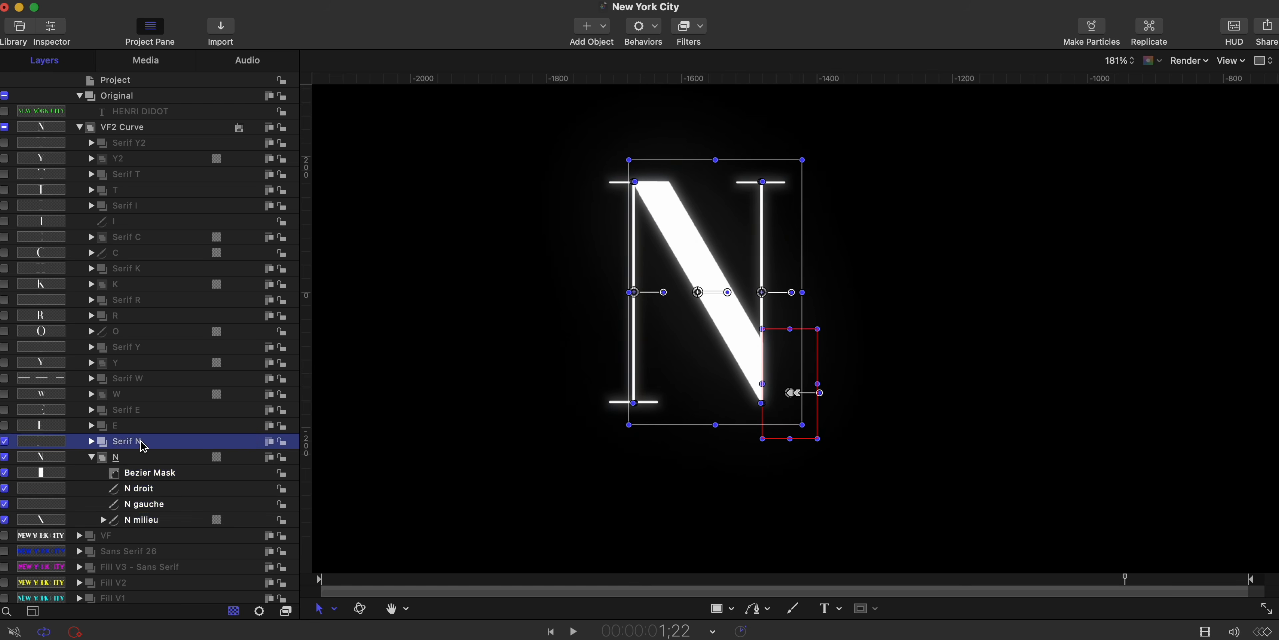
drag(1120, 579, 977, 537)
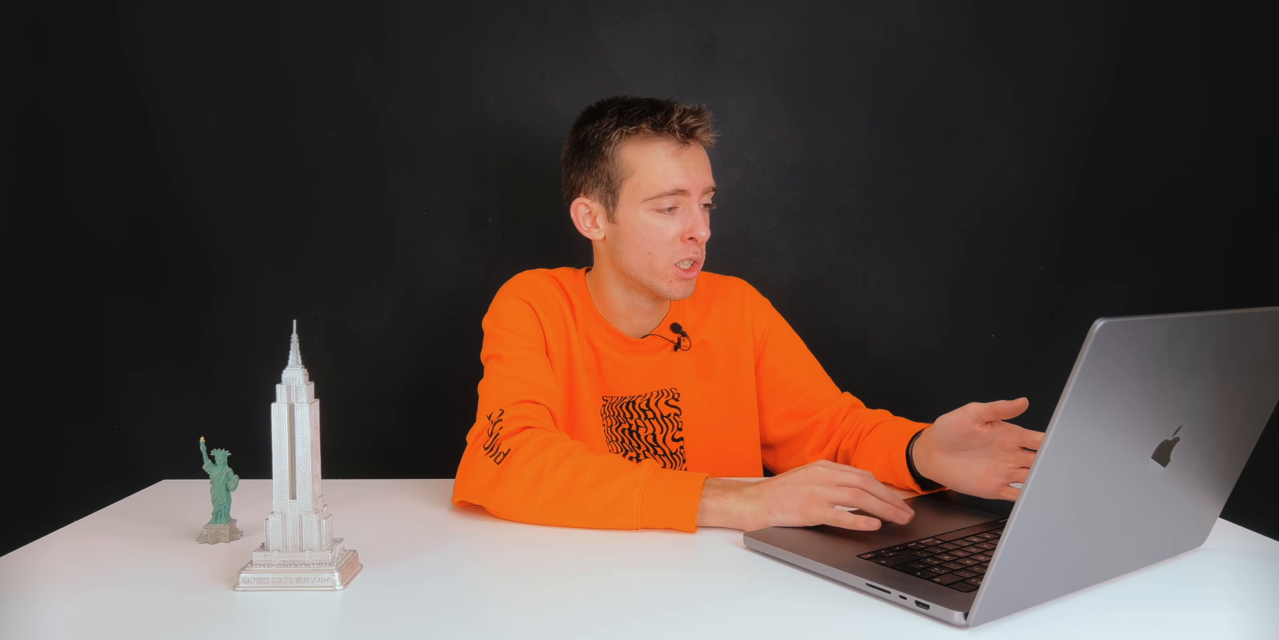
- Show the E and Serif E groups in VF2 Curve and preview the animation of both letters
click(4, 425)
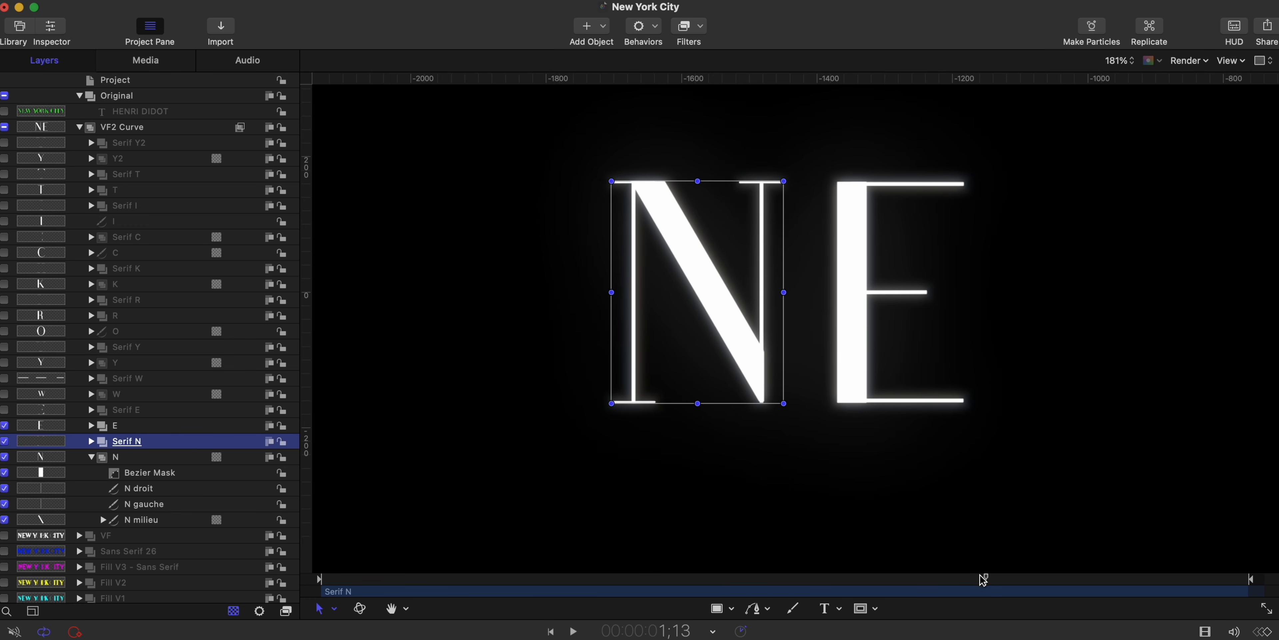
mouse_move(983, 580)
mouse_down()
mouse_move(571, 577)
mouse_move(1063, 576)
mouse_move(636, 563)
mouse_move(962, 569)
mouse_up()
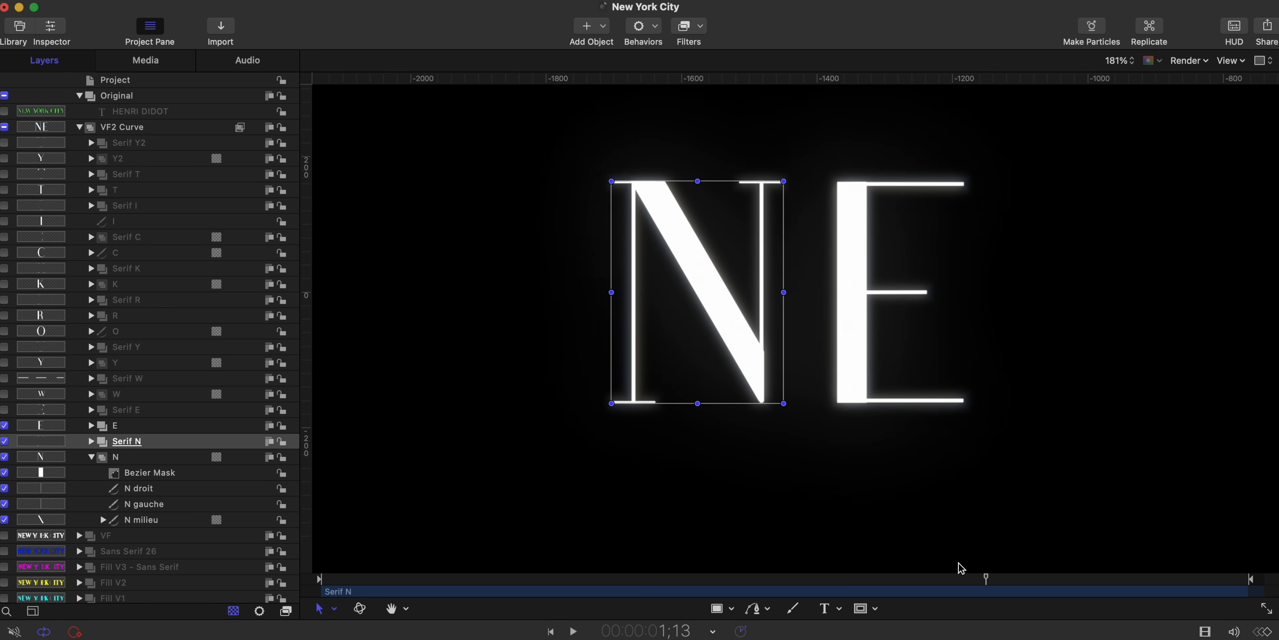
click(5, 410)
drag(813, 579, 1000, 571)
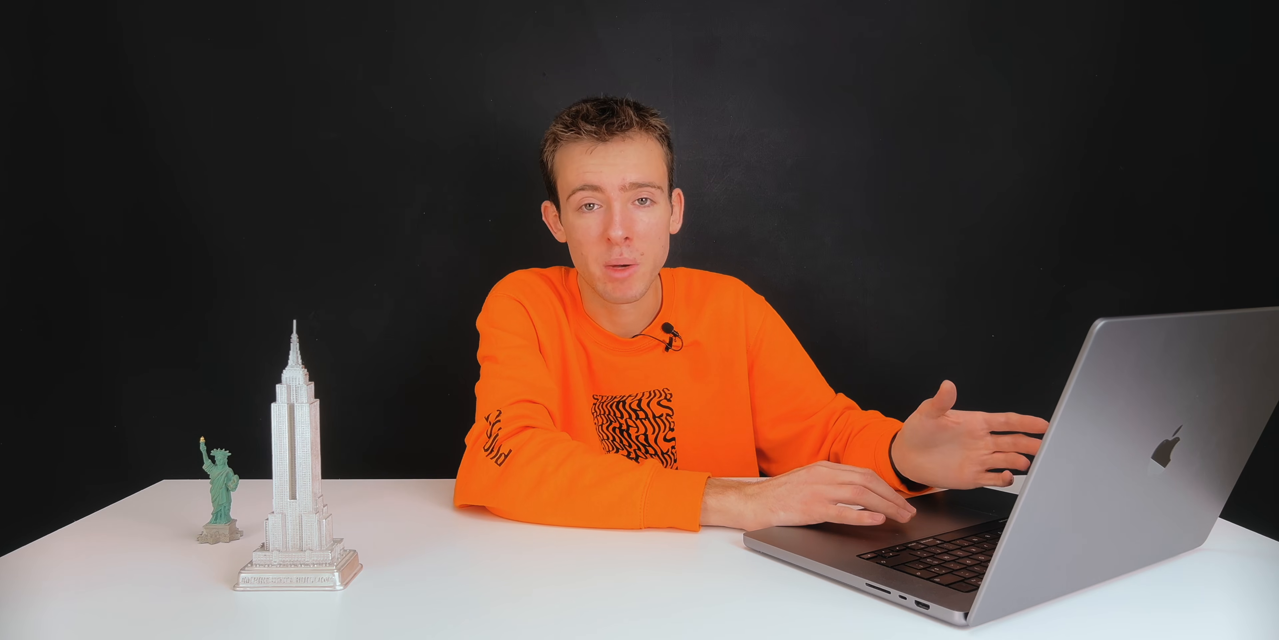
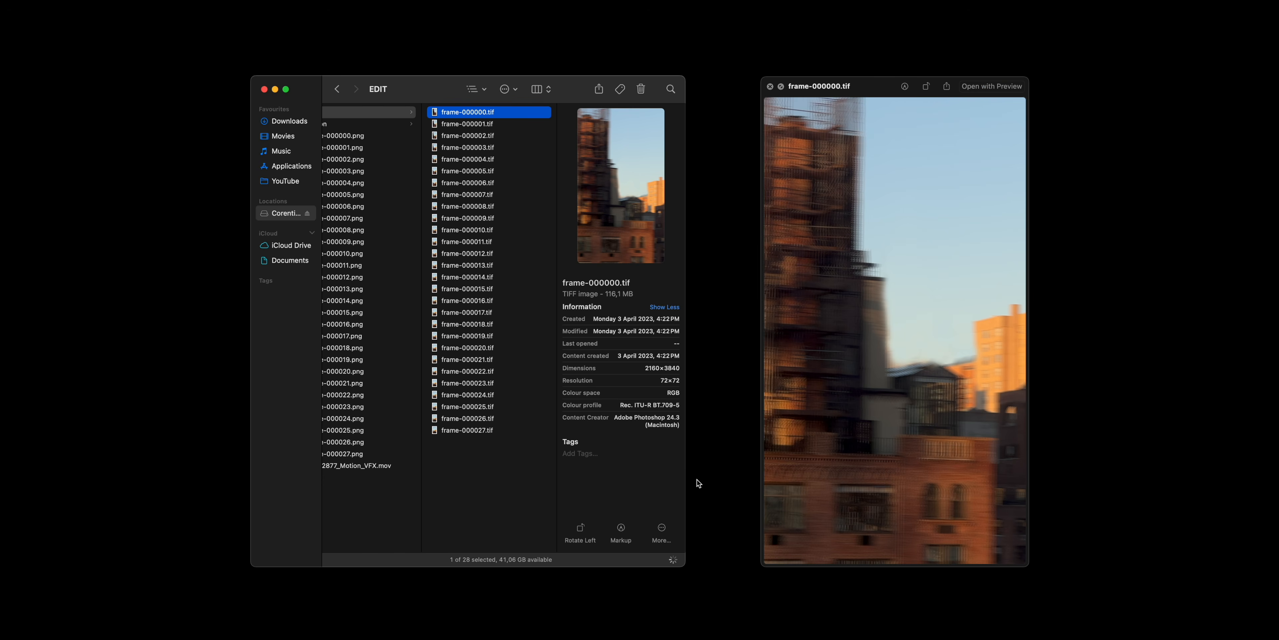
- Examine the exported TIFF frames in the EDIT folder one by one, starting at frame-000000.tif and continuing past frame-000016.tif
key(Down)
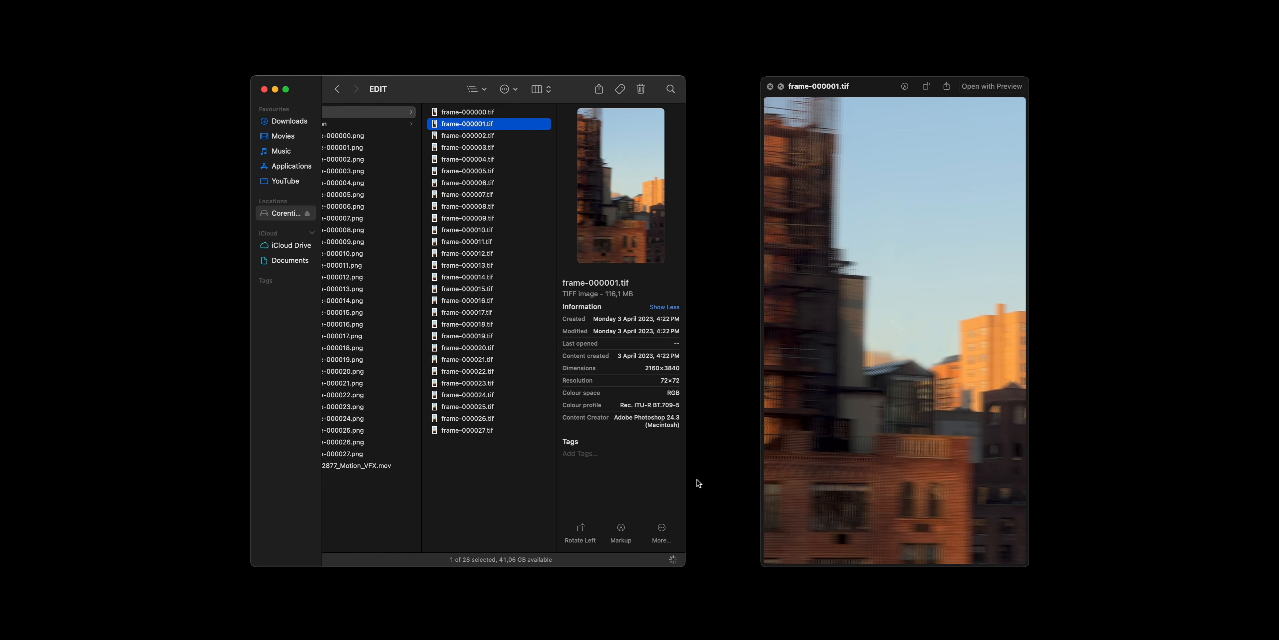
key(Down)
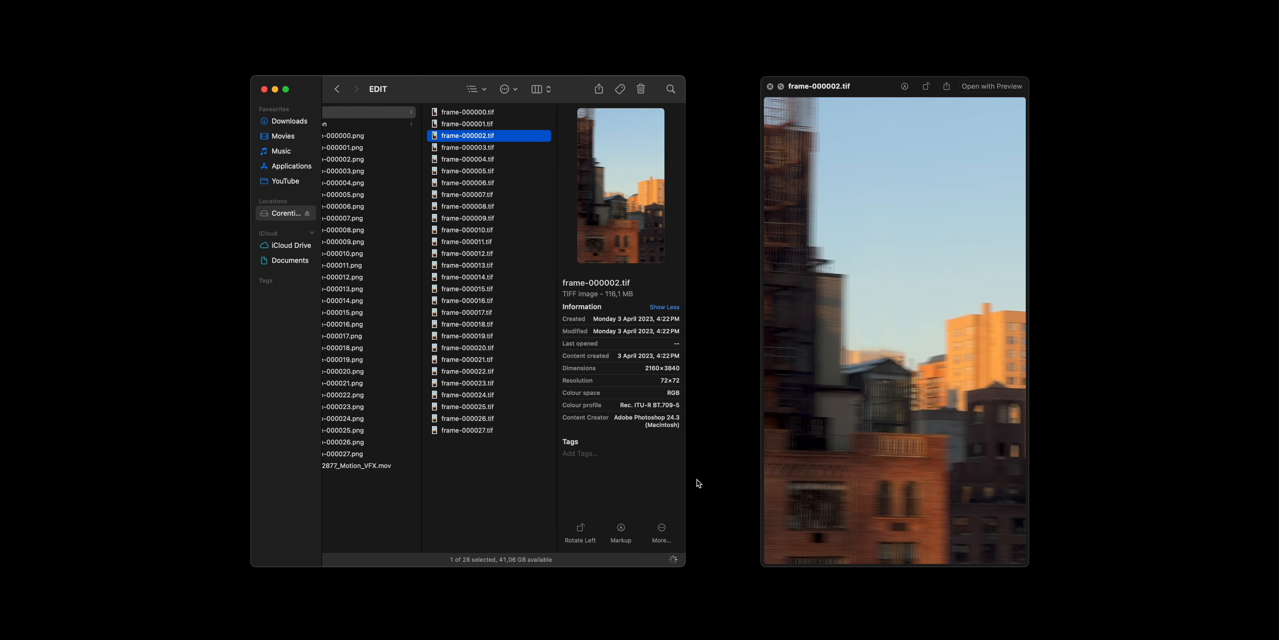
key(Down)
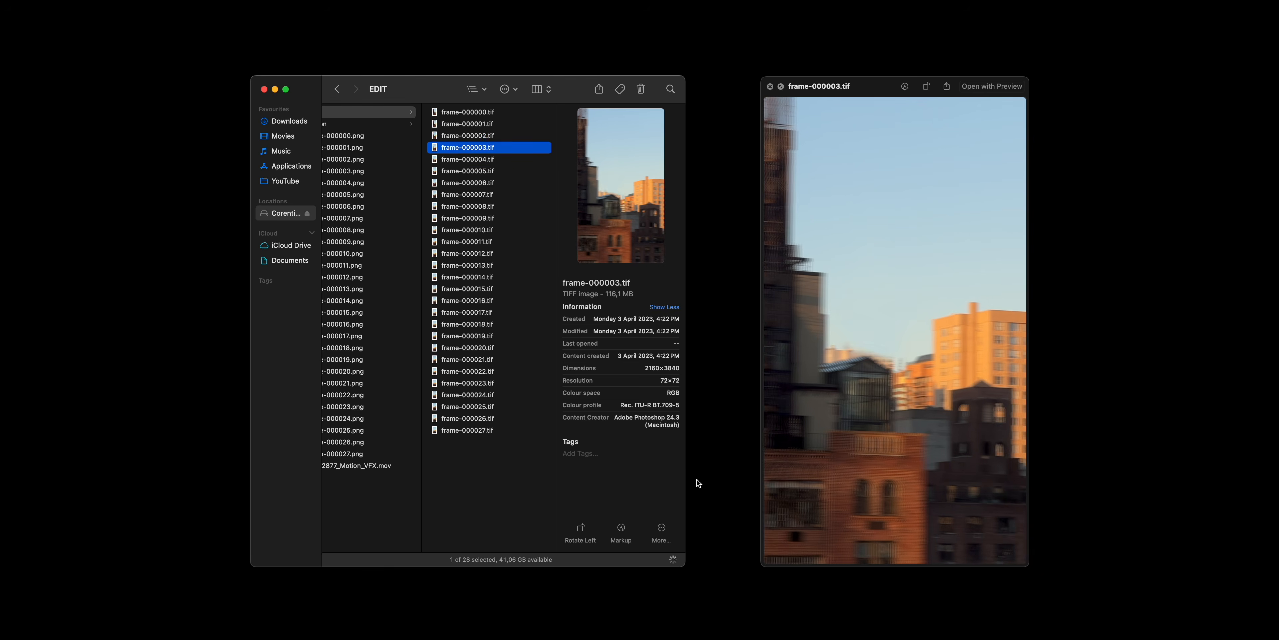
key(Down)
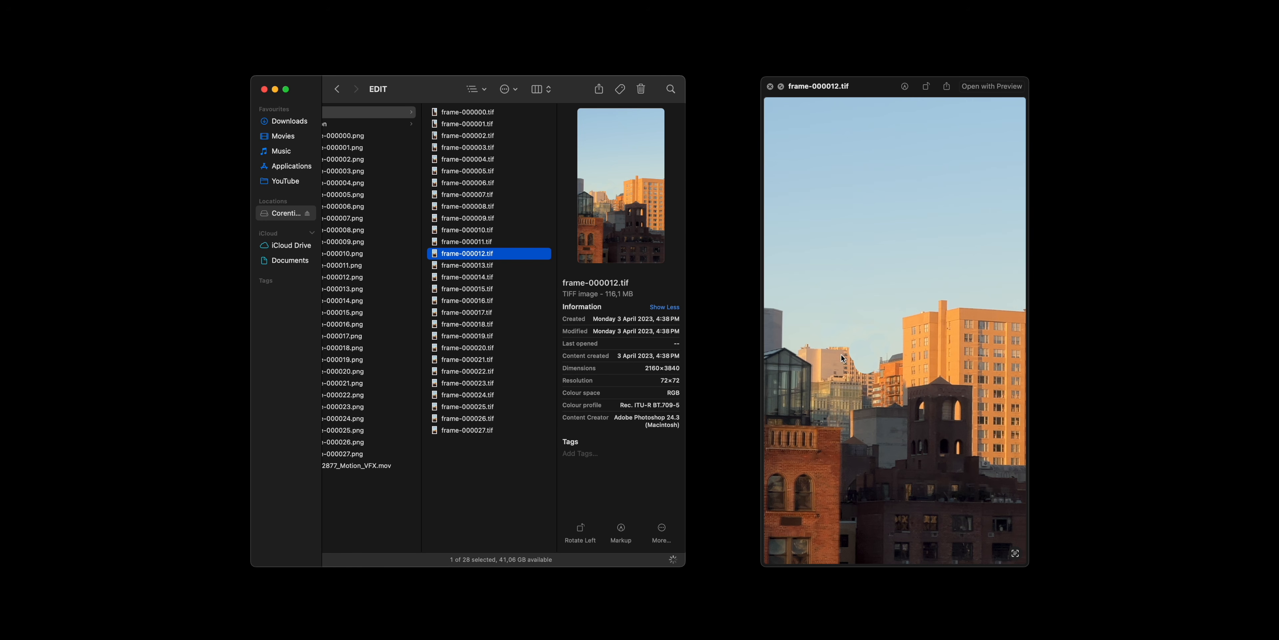
key(Down)
key(Down)
key(Down)
key(Down)
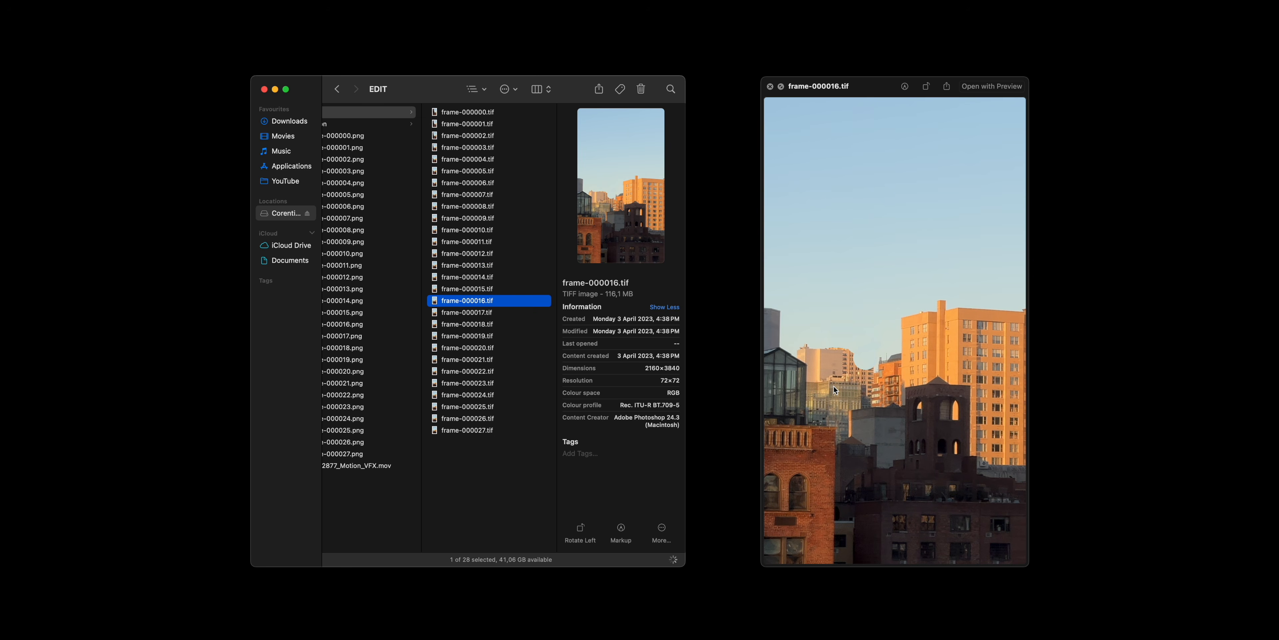
key(Down)
key(Down)
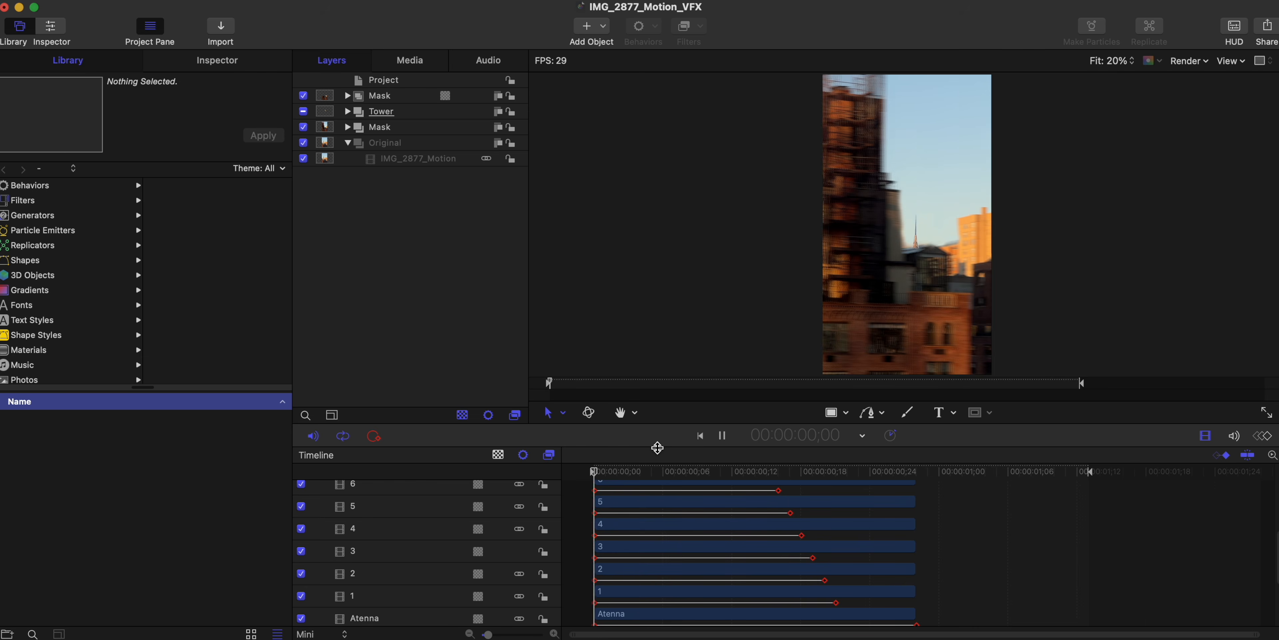
- Preview the tower composite around frame 3 in Motion's IMG_2877_Motion_VFX project and look through the render options
key(space)
mouse_move(628, 474)
mouse_down()
mouse_move(617, 475)
mouse_move(628, 476)
mouse_up()
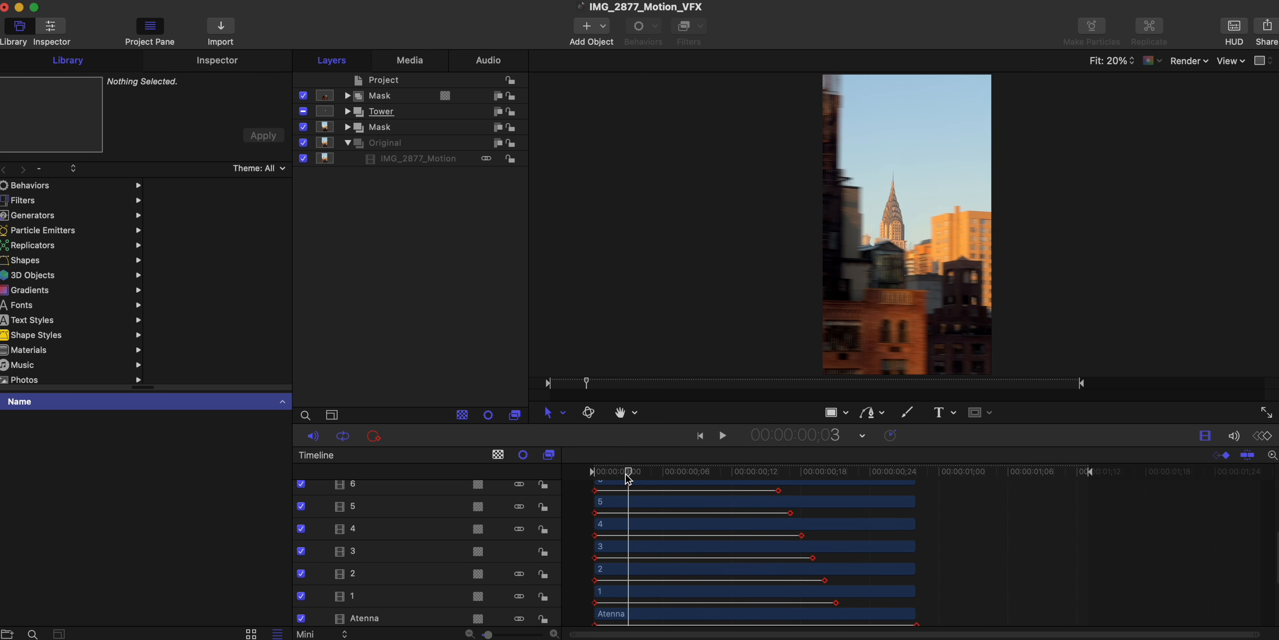
scroll(897, 180, up, 2)
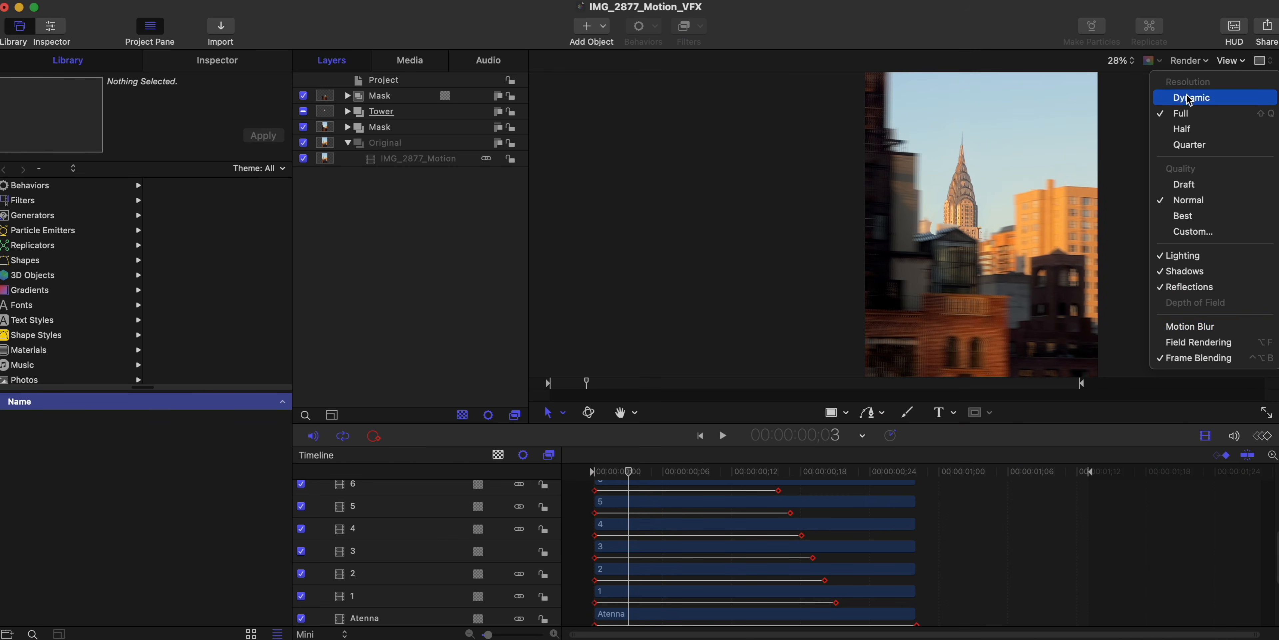
click(1190, 61)
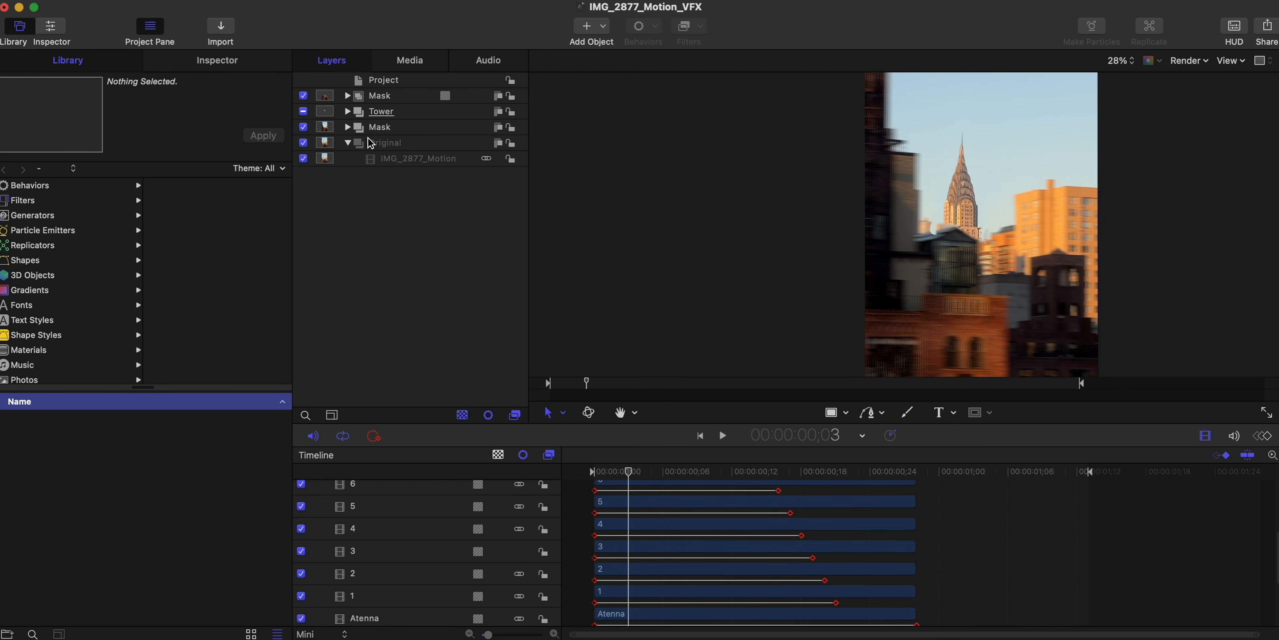
- Hide the Tower group and the Mask group above it, and preview the cleaned skyline background on its own
click(303, 110)
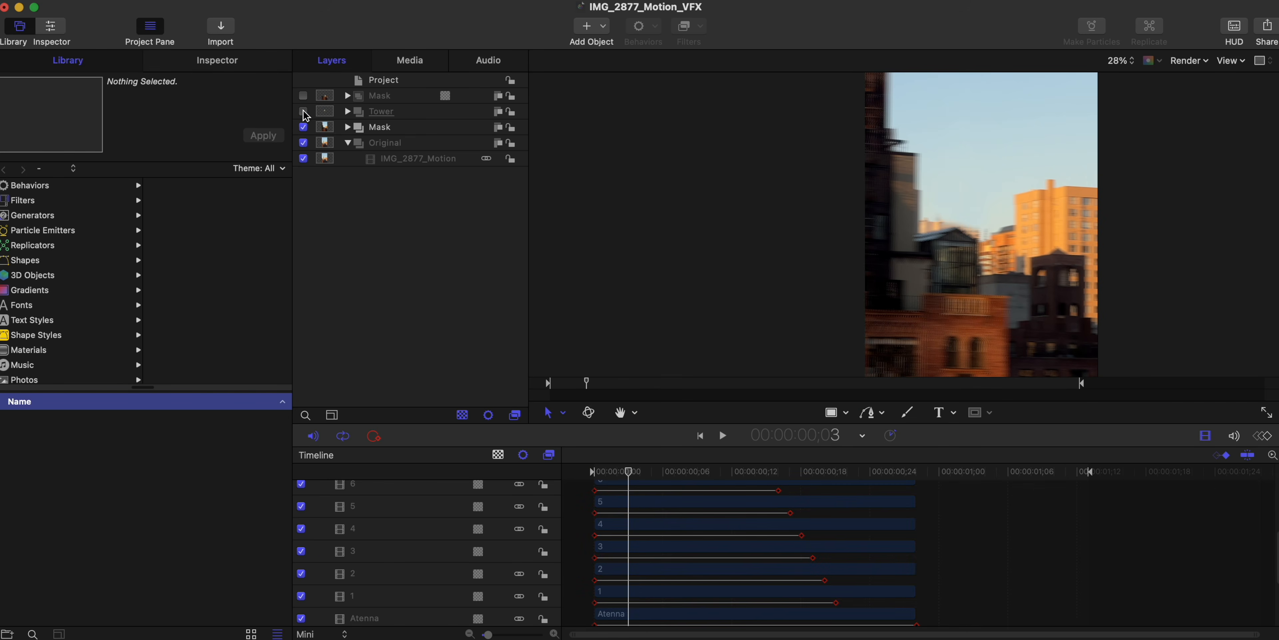
drag(628, 472, 569, 479)
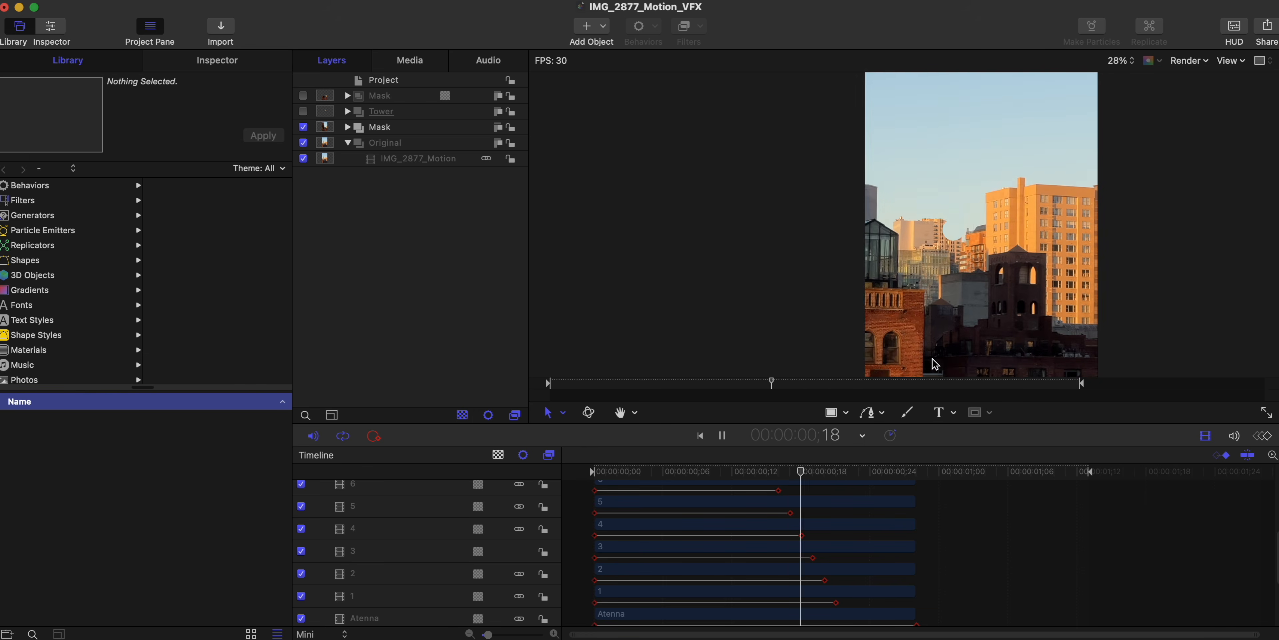
key(space)
mouse_move(912, 474)
mouse_down()
mouse_move(897, 474)
mouse_move(936, 476)
mouse_up()
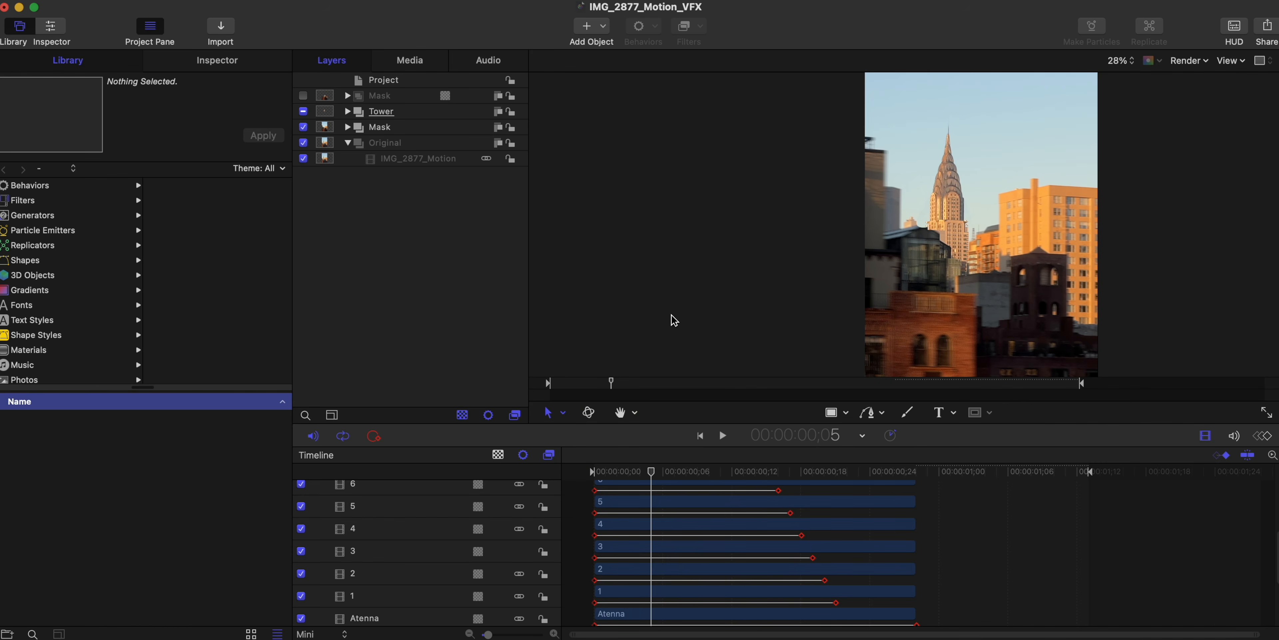
- Show the Tower group again, expand it and select layer 1 to inspect the separate pieces of the tower
drag(656, 475, 720, 475)
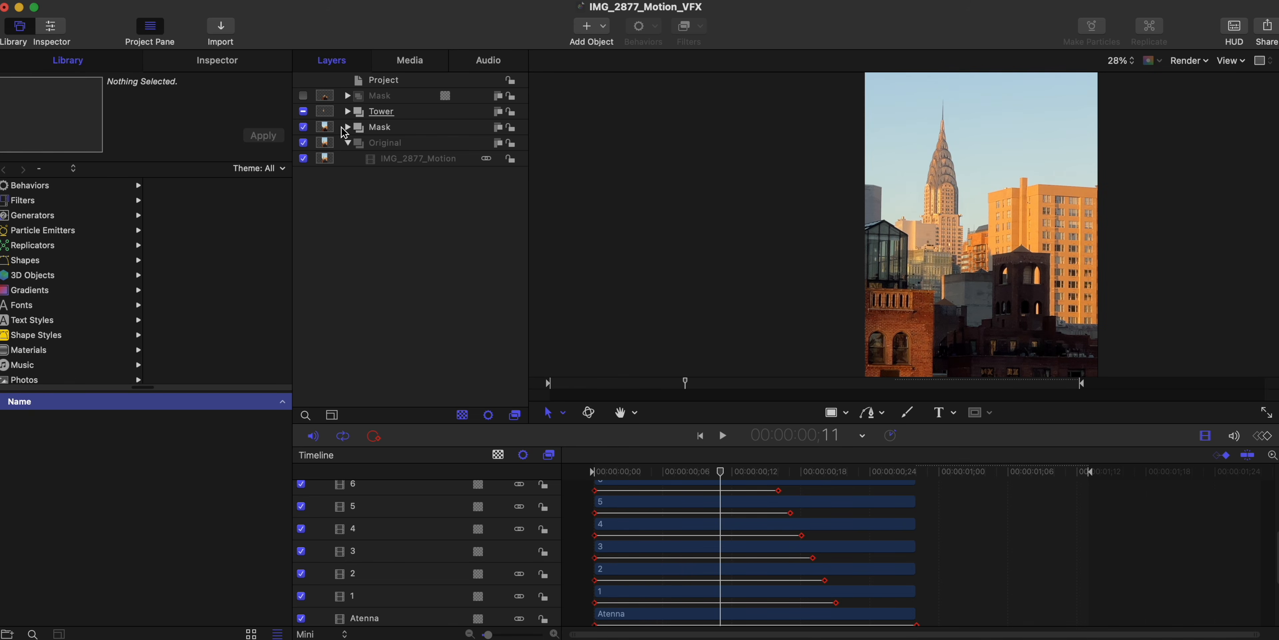
click(347, 111)
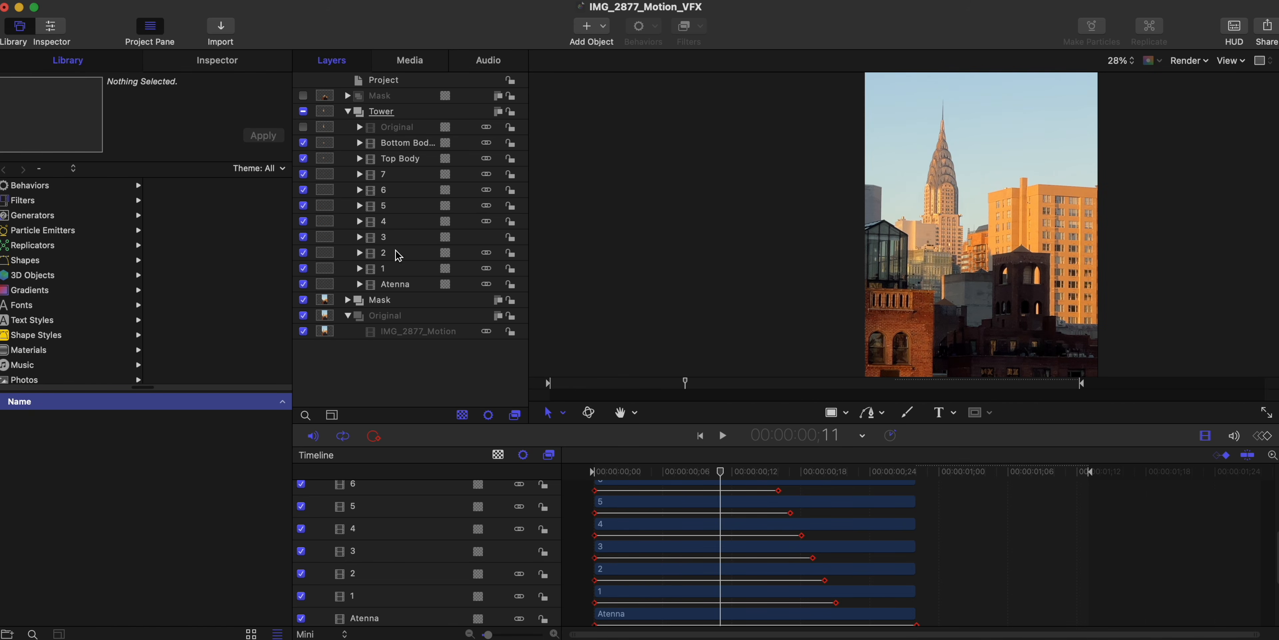
click(398, 271)
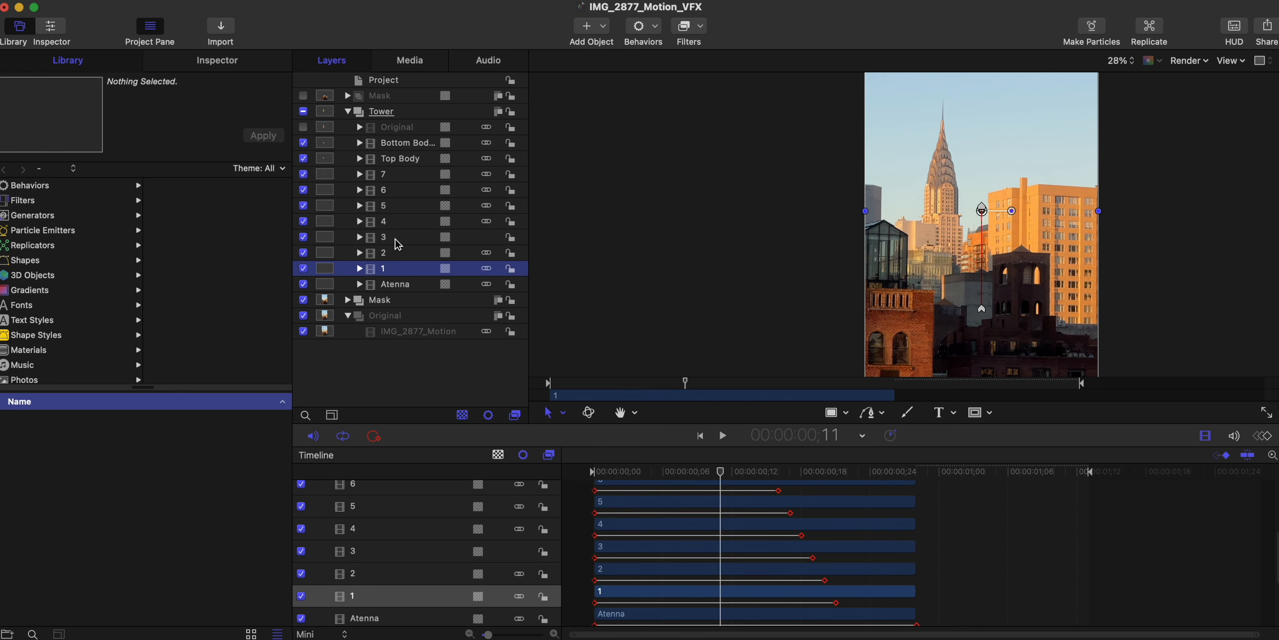
scroll(940, 107, up, 5)
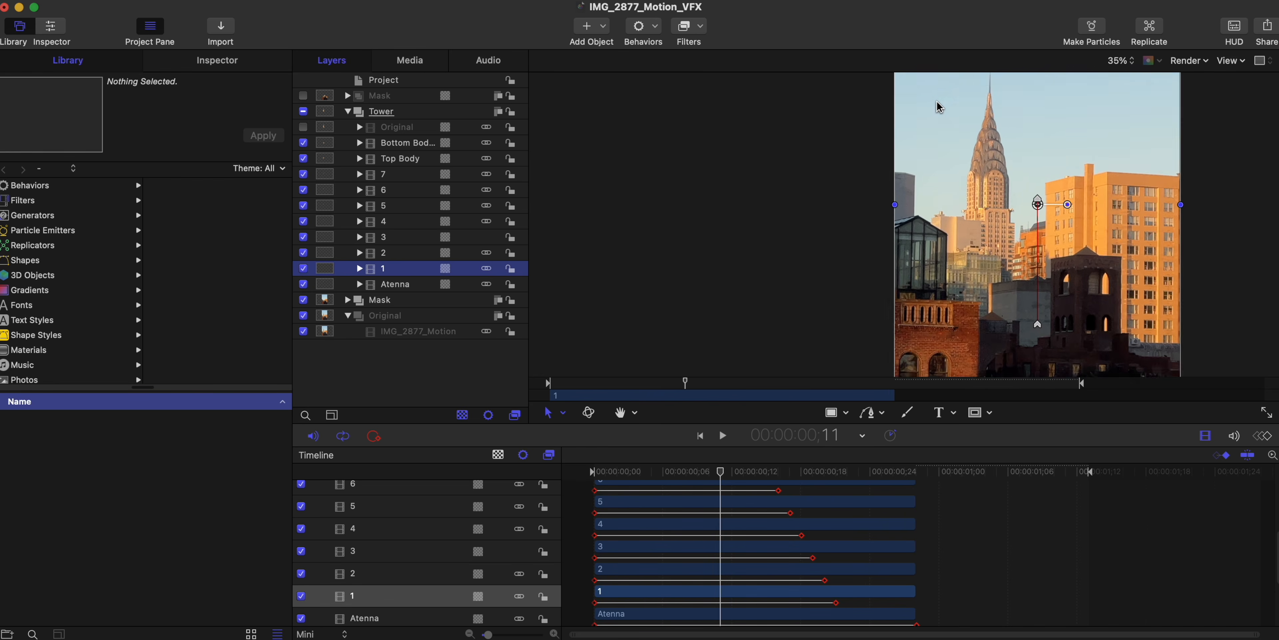
scroll(1126, 152, up, 2)
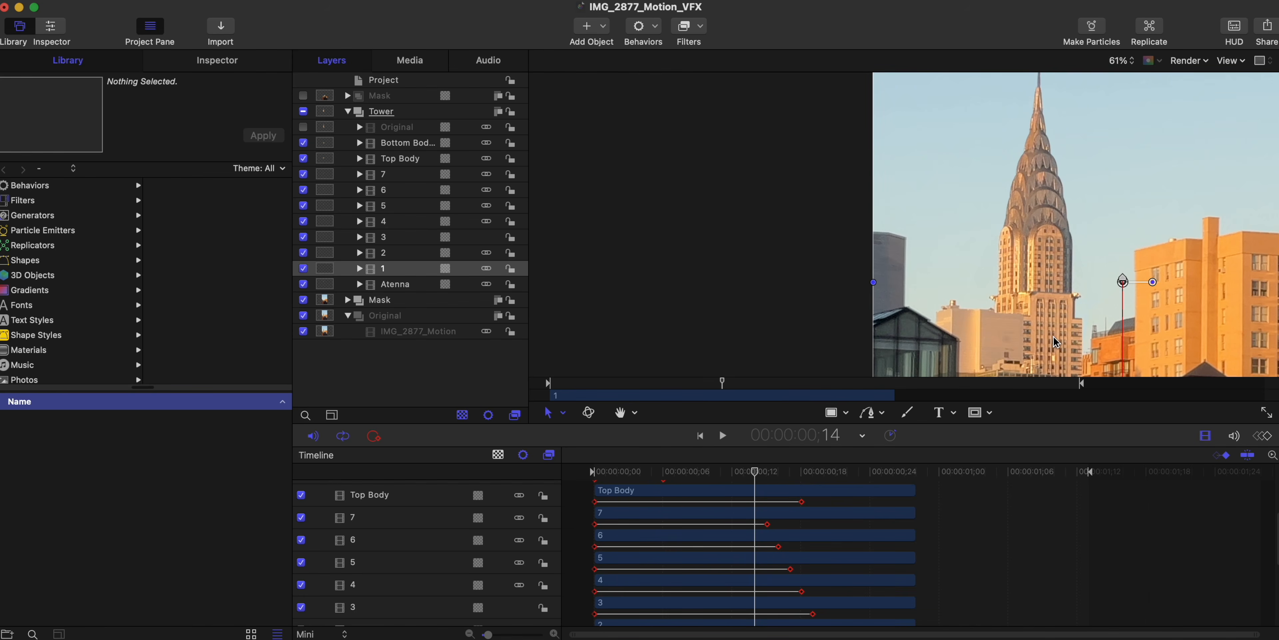
- Preview the tower pieces unfolding from frame 14 onward, comparing the spire with the staggered keyframes of layers 7 to 1 and Atenna
drag(757, 475, 769, 476)
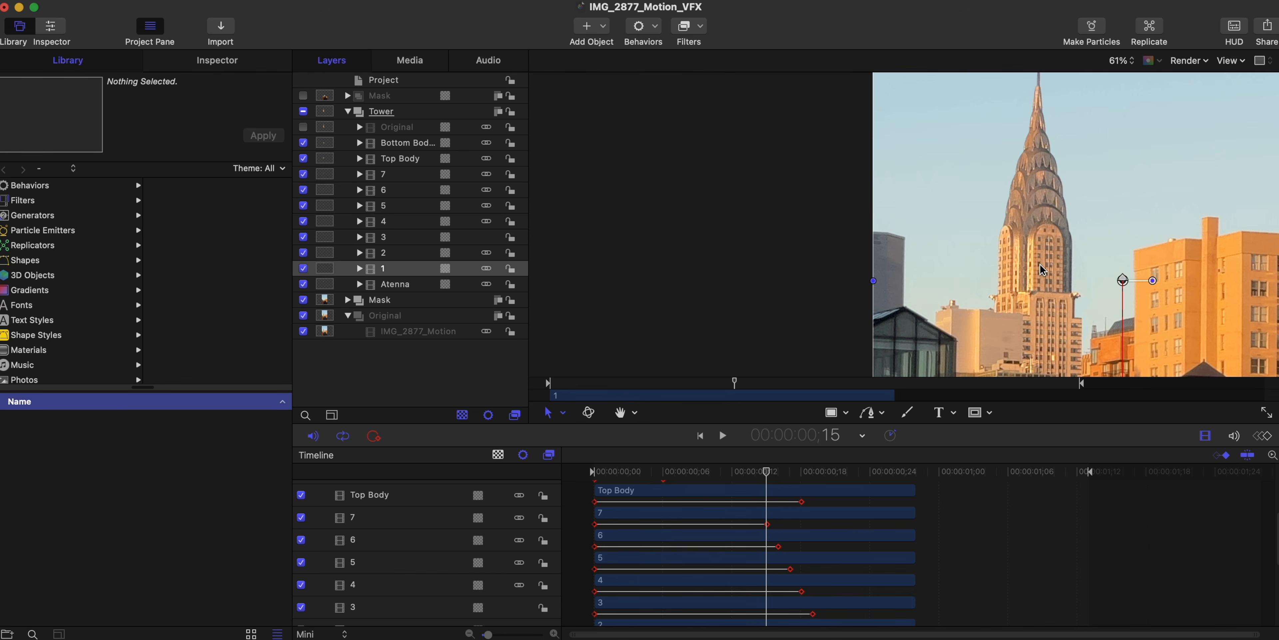
drag(769, 477, 825, 482)
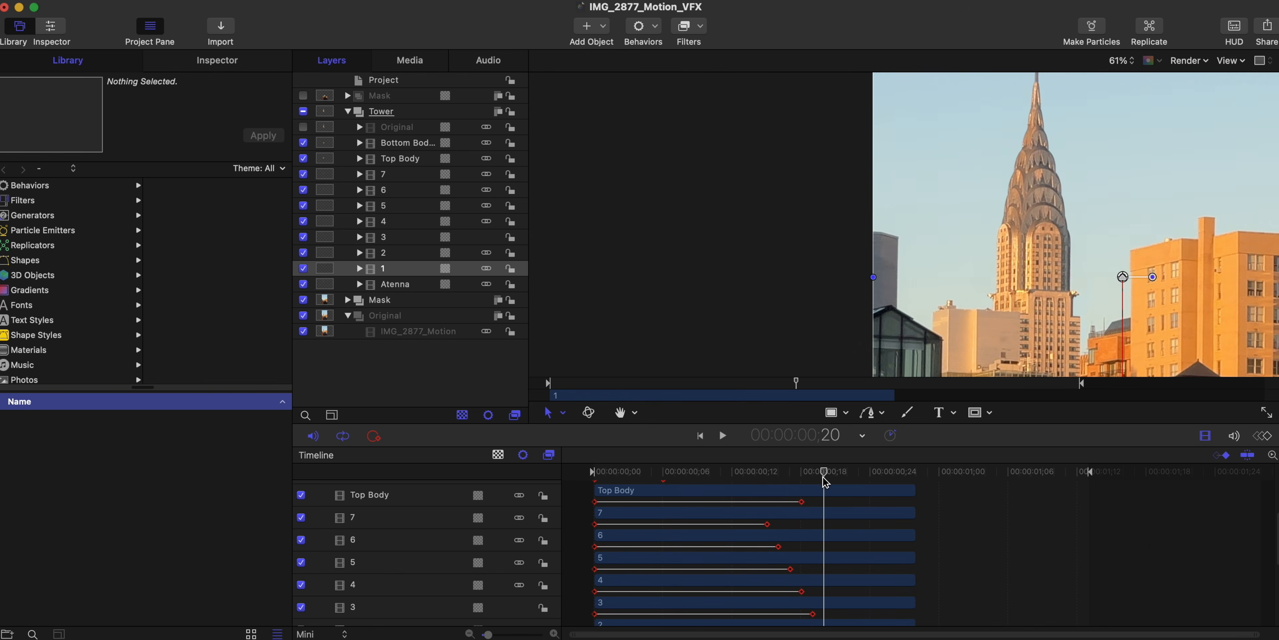
scroll(981, 282, up, 5)
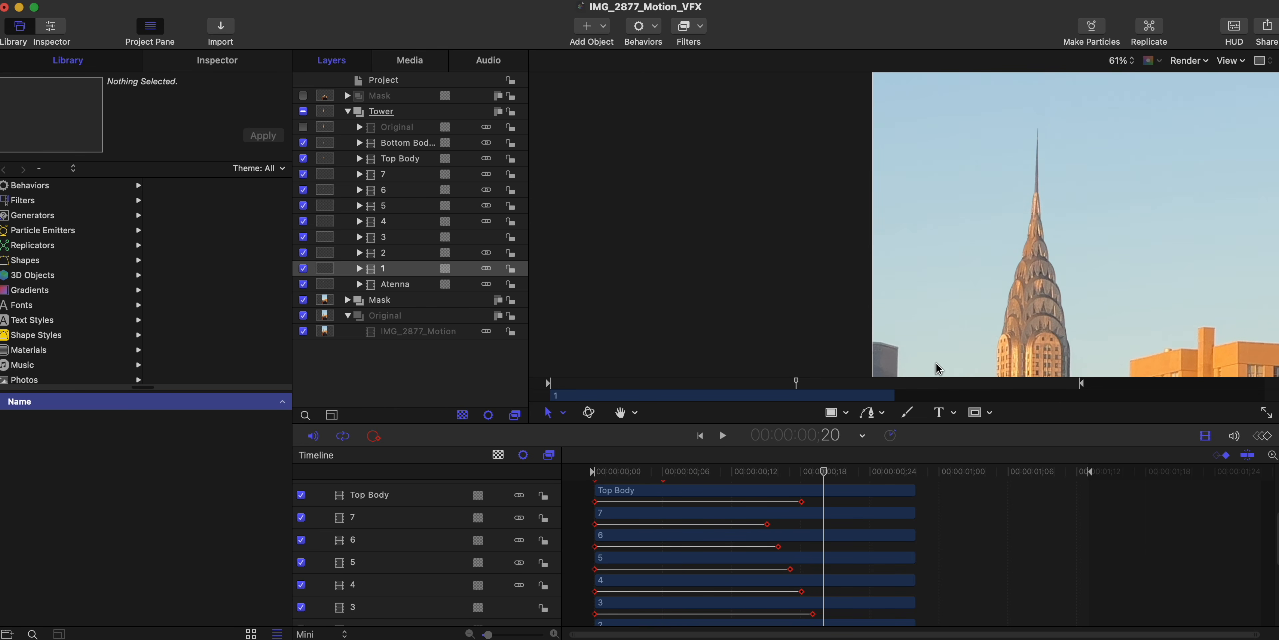
click(833, 475)
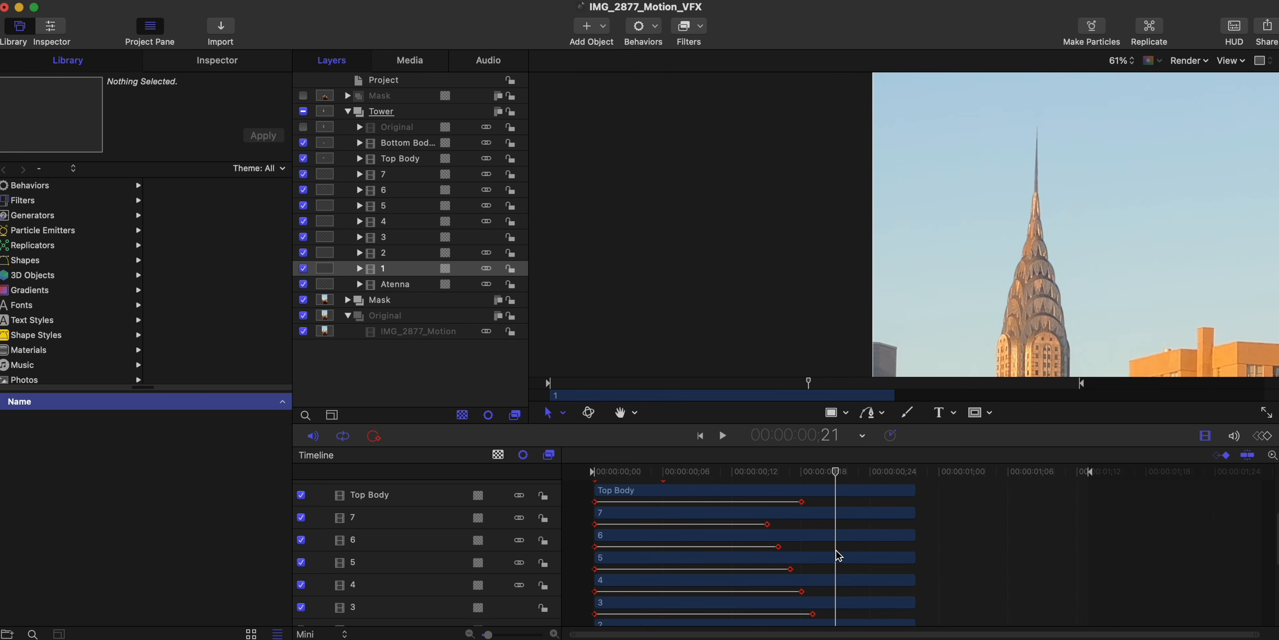
scroll(839, 555, down, 5)
drag(838, 476, 915, 523)
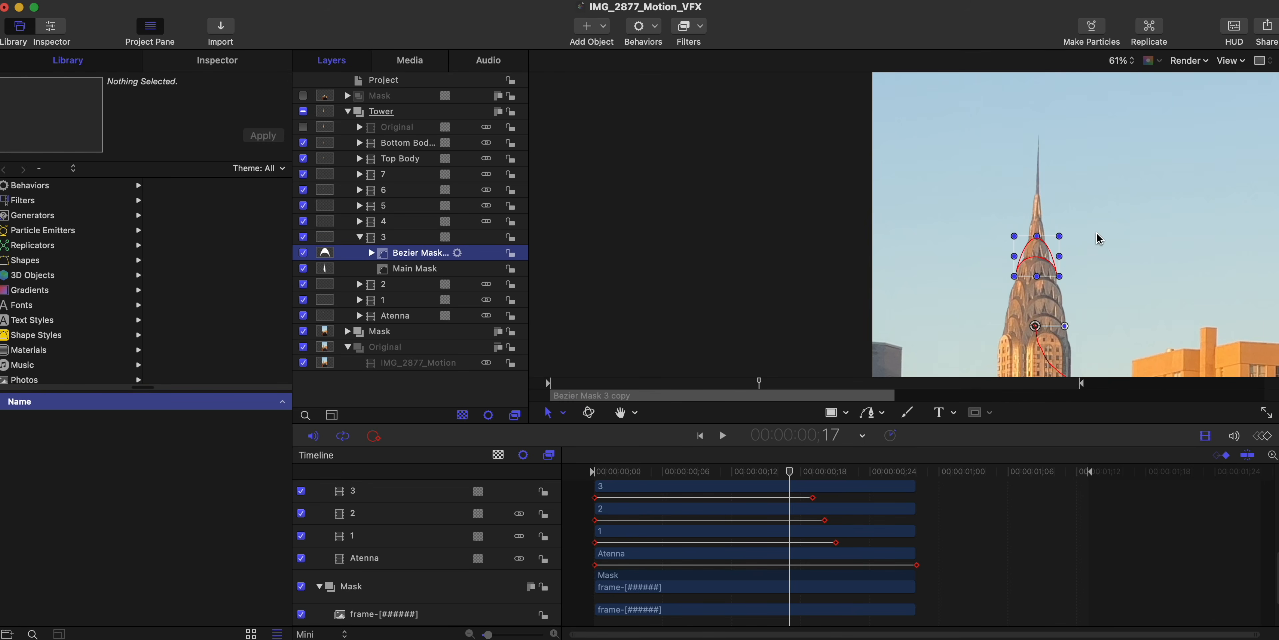
- Expand layer 2 in the Tower group and select its Bezier mask to compare it with layer 3's mask
scroll(1099, 239, up, 5)
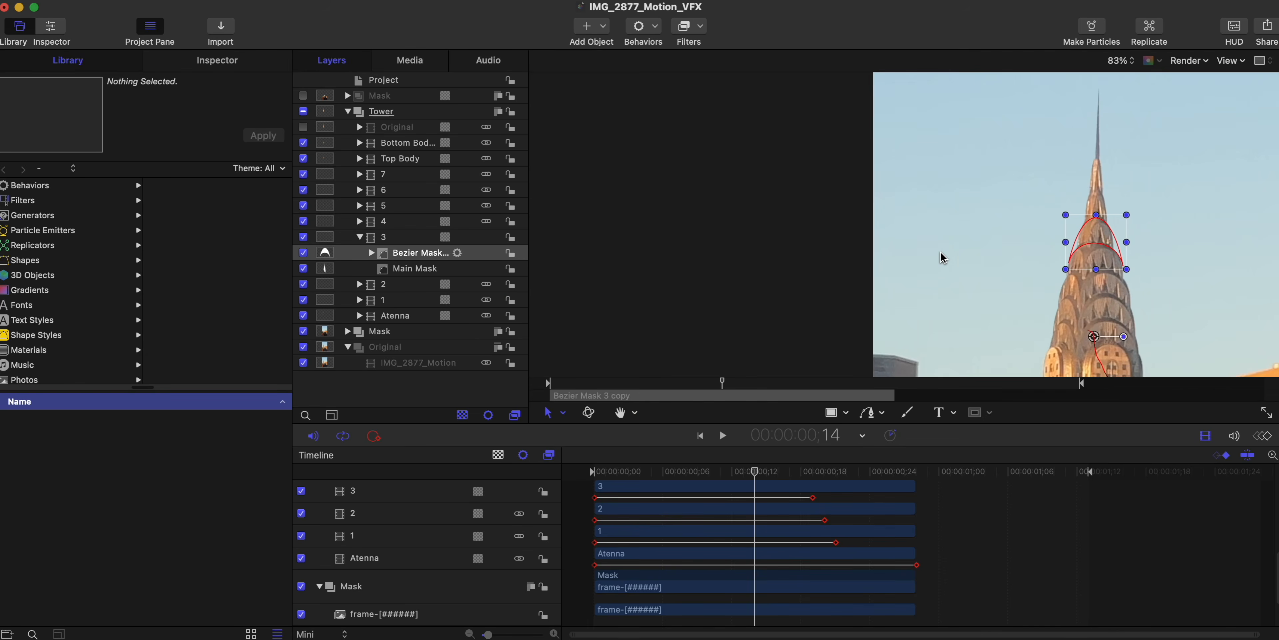
click(360, 285)
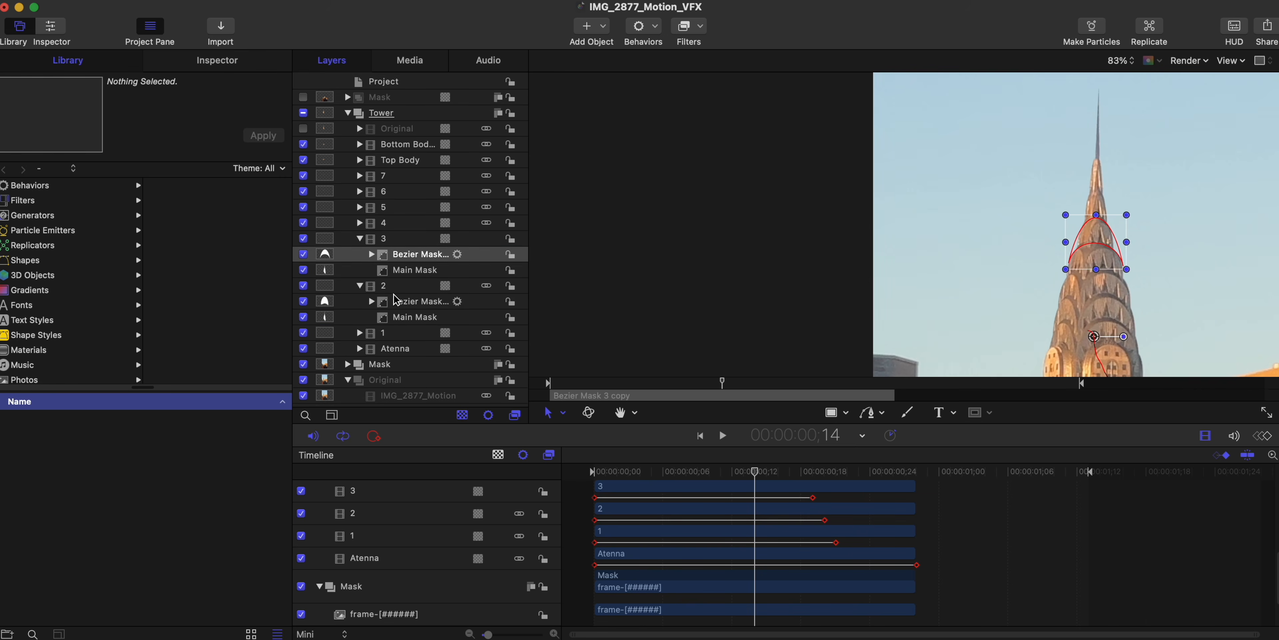
click(398, 308)
click(398, 299)
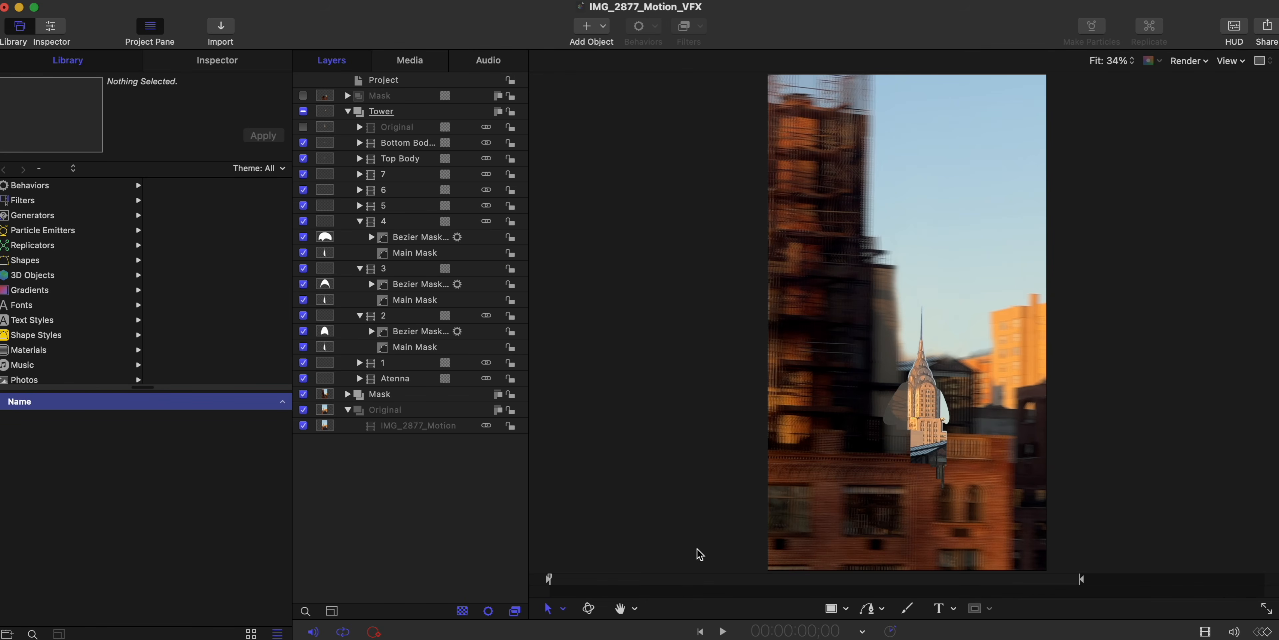
- Show the Mask group above Tower again and preview how it covers the base of the tower in the opening frames
drag(546, 580, 572, 585)
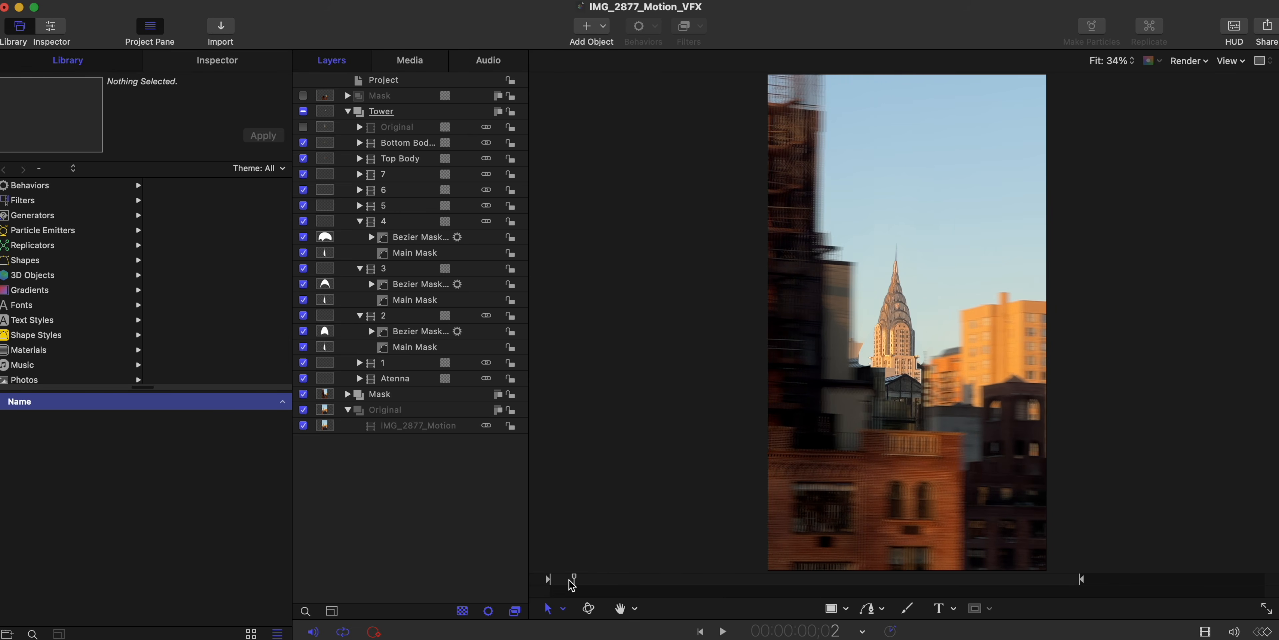
click(304, 96)
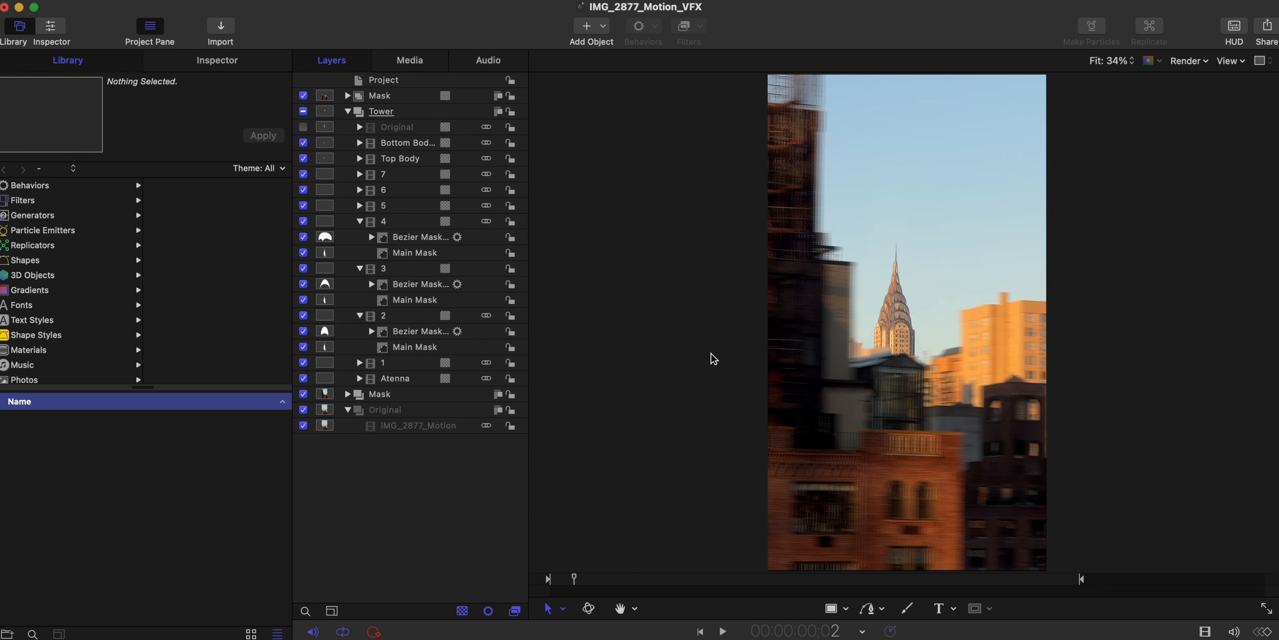
drag(568, 580, 543, 581)
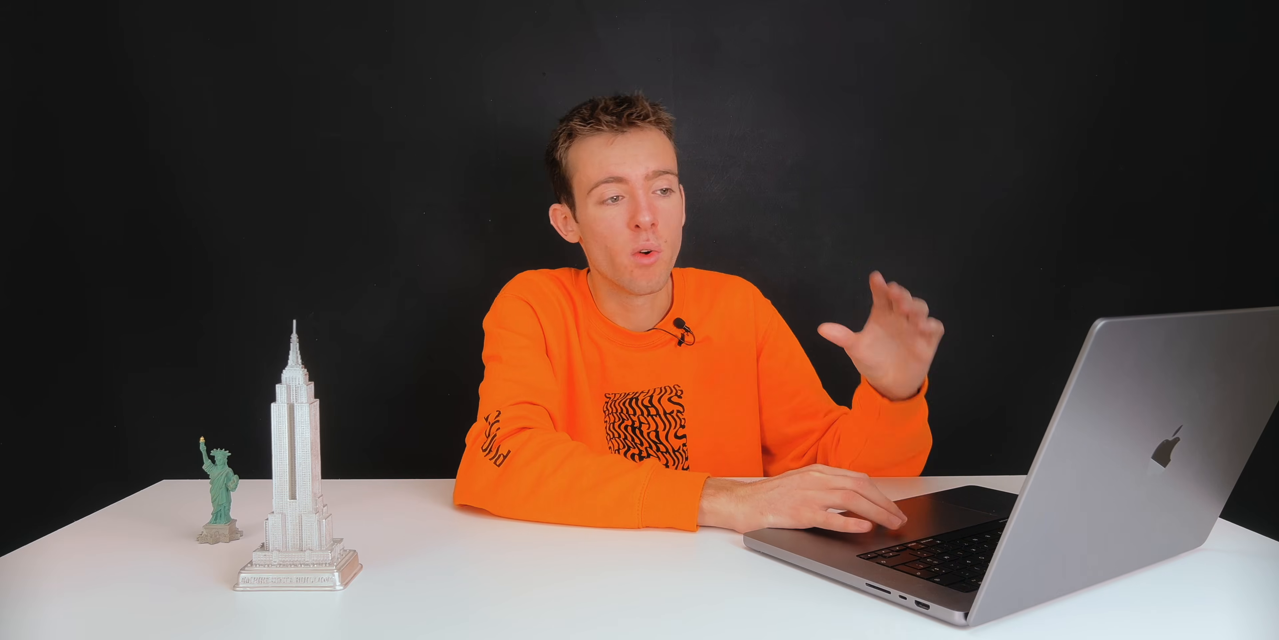
- Turn on Motion Blur for the render and preview the start of the tower animation
click(1198, 61)
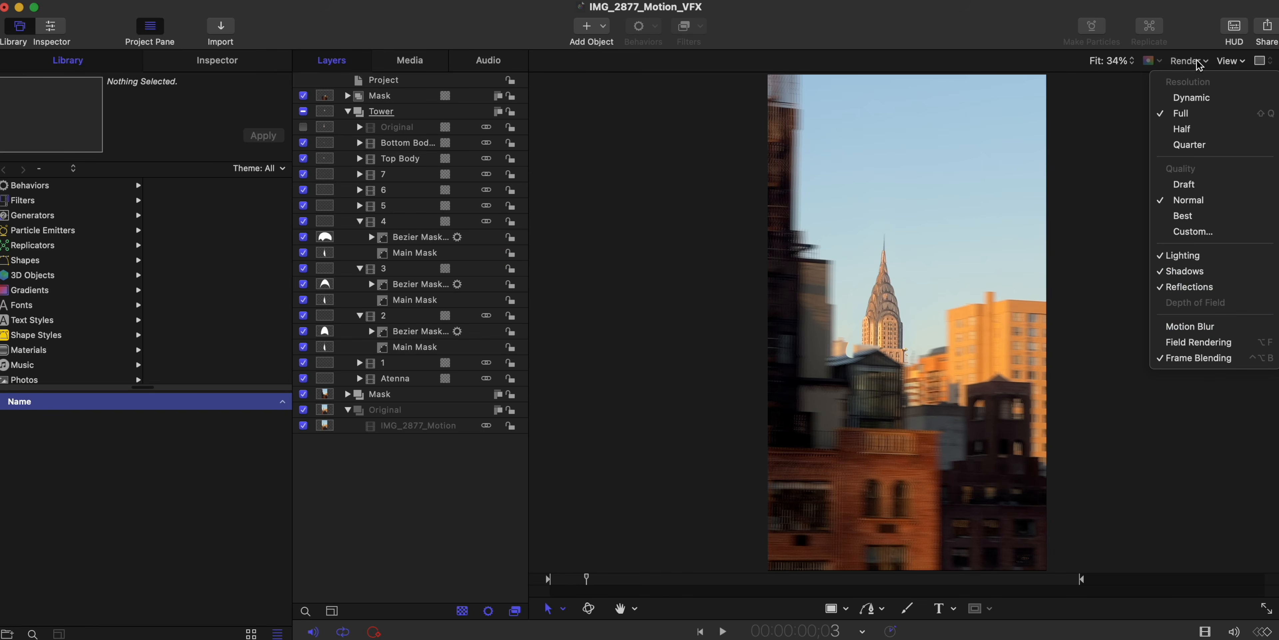
click(1200, 326)
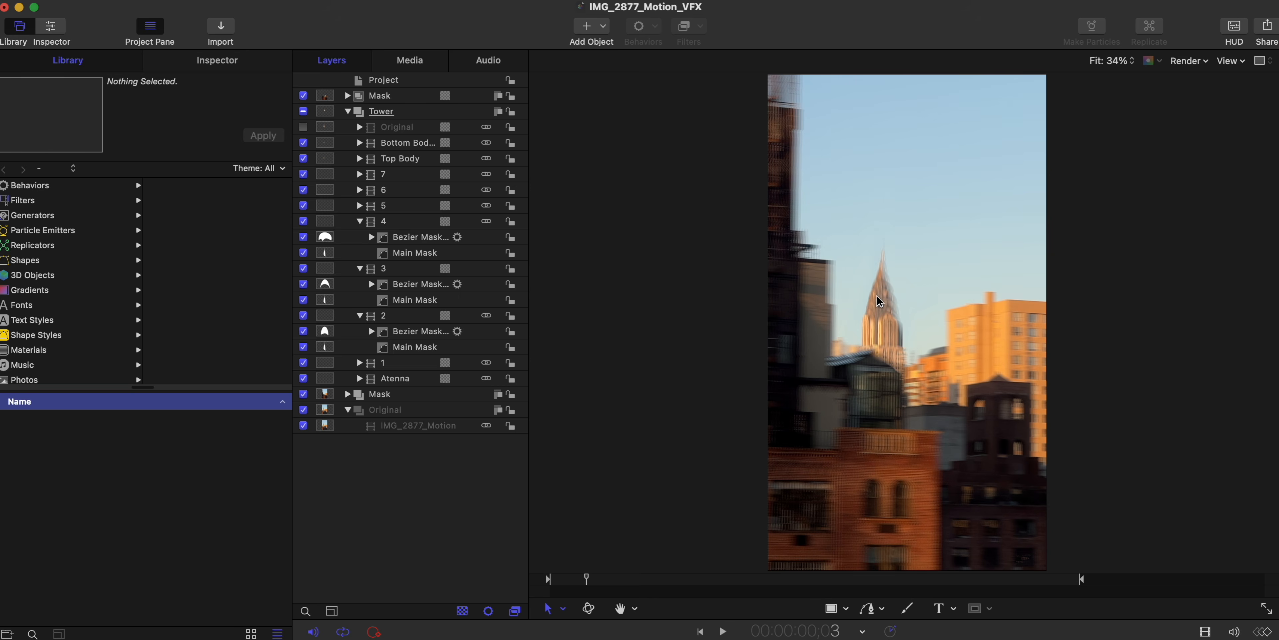
drag(545, 579, 549, 579)
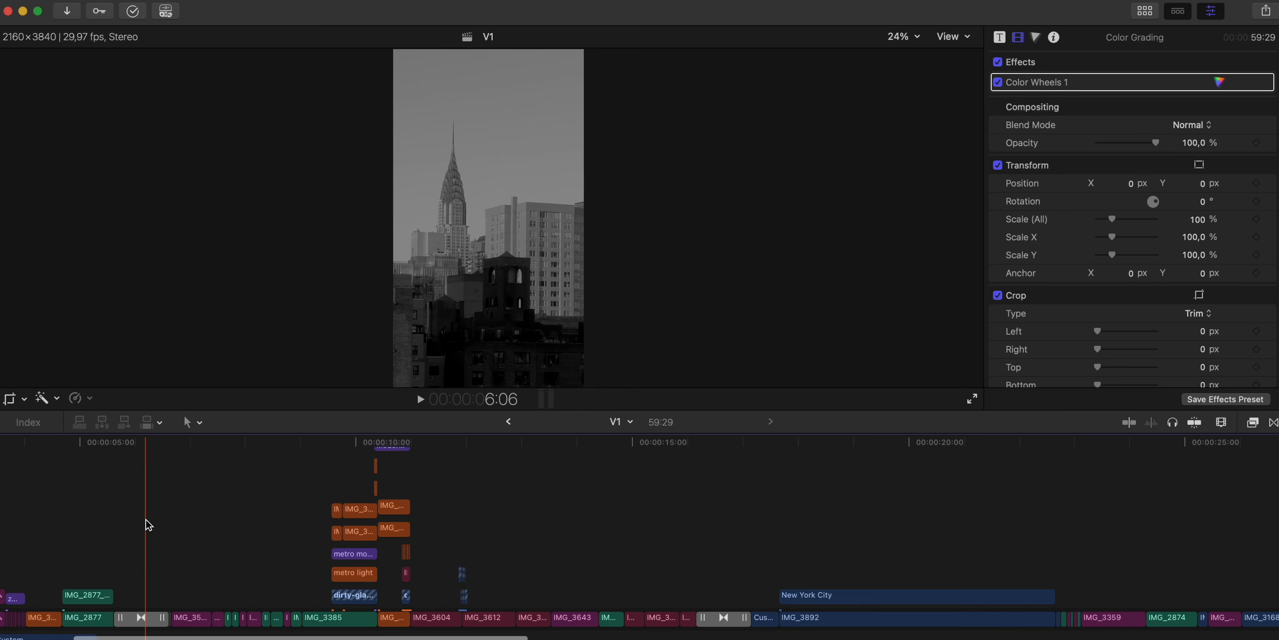
- Switch to Final Cut Pro and examine the opening clips of the V1 timeline up close
scroll(148, 524, left, 5)
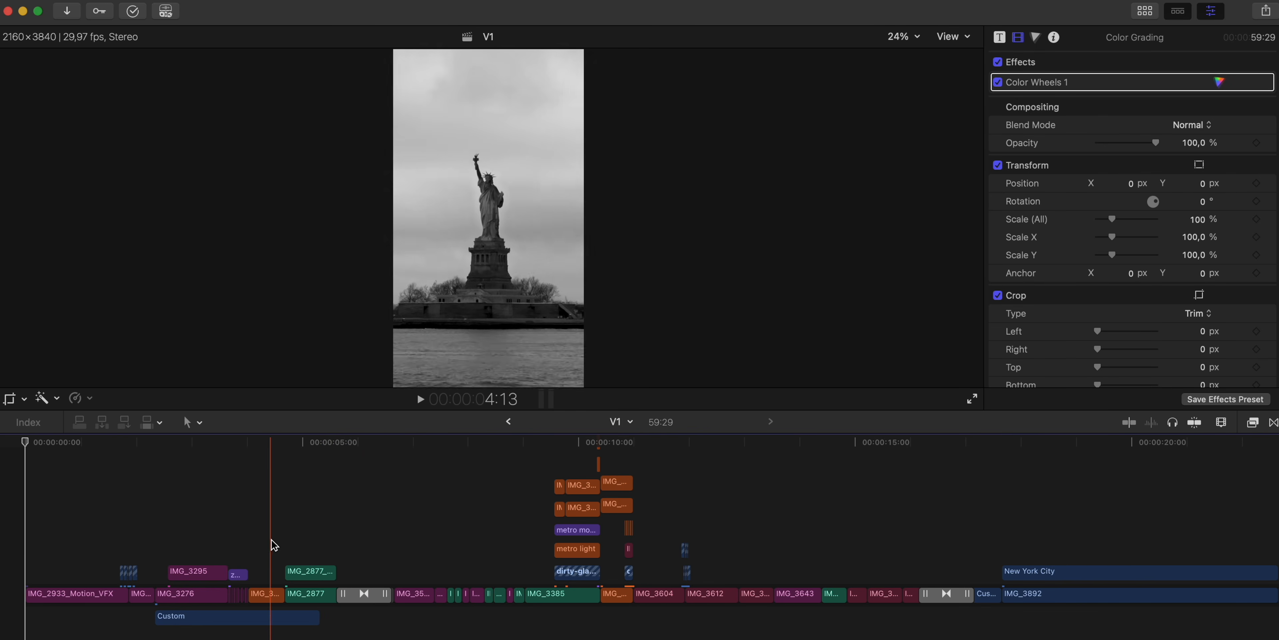
click(91, 542)
key(super+equal)
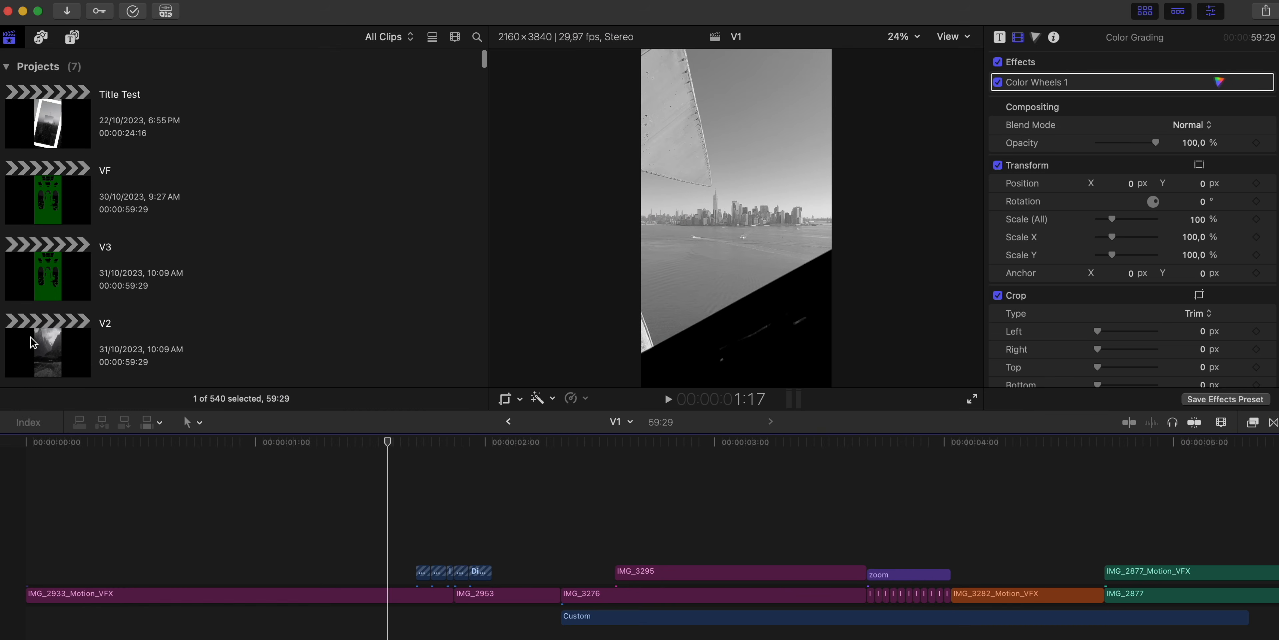
- Open the V2 project in the timeline and hide the browser
double_click(33, 342)
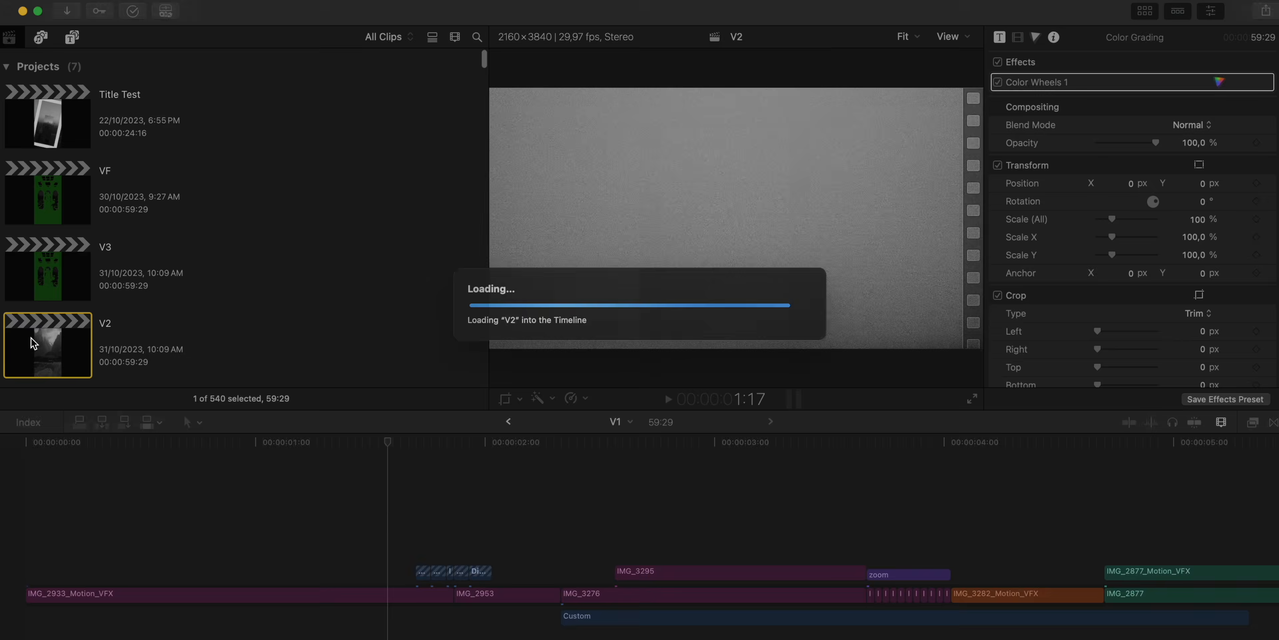
click(1145, 12)
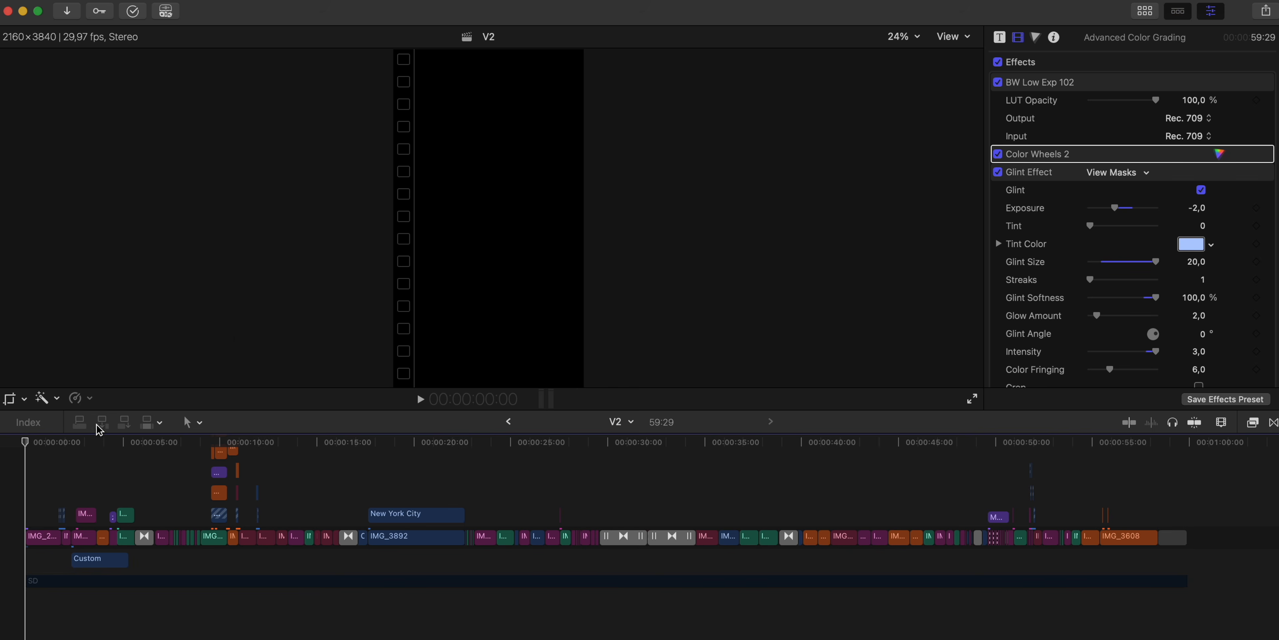
- Examine the effects on the Advanced Color Grading layer above the V2 clips, from BW Low Exp 102 through the Glint Effect's HSL color mask
scroll(50, 496, up, 3)
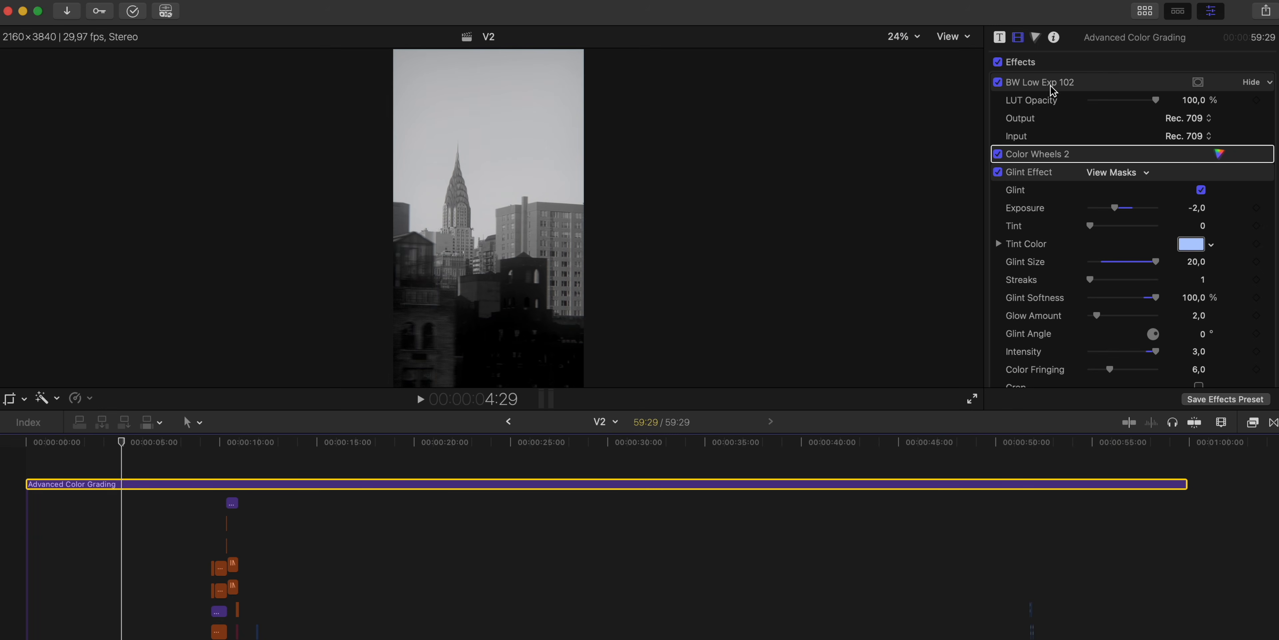
scroll(1048, 209, down, 2)
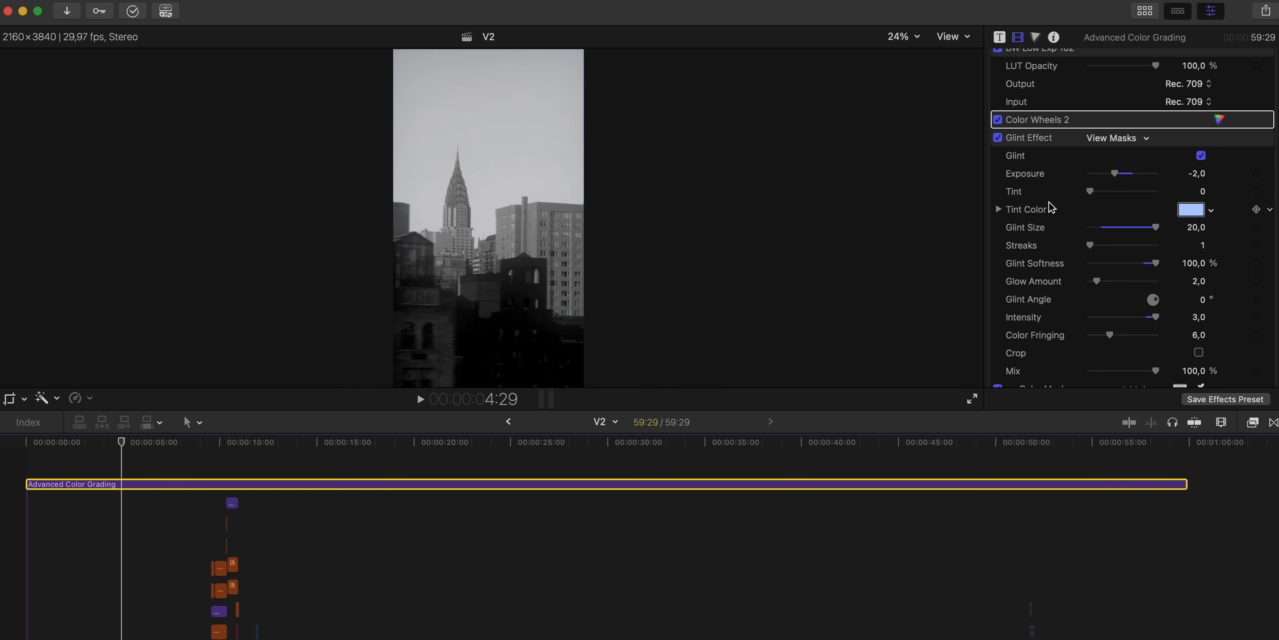
scroll(1049, 209, down, 10)
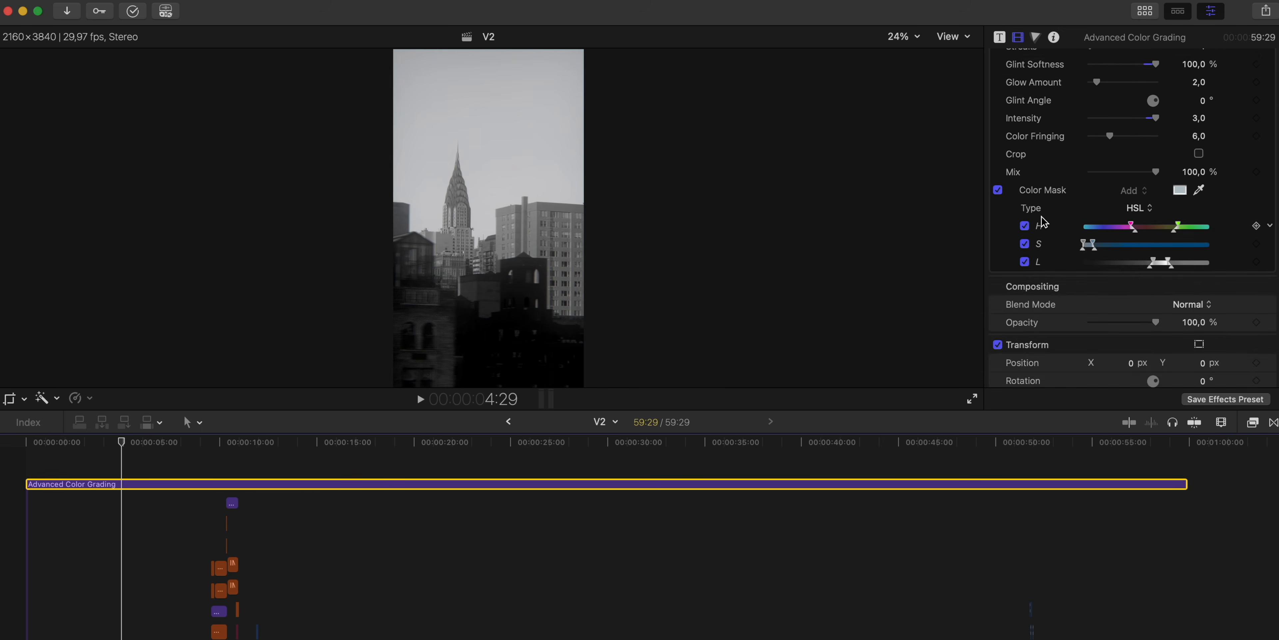
scroll(1053, 149, up, 10)
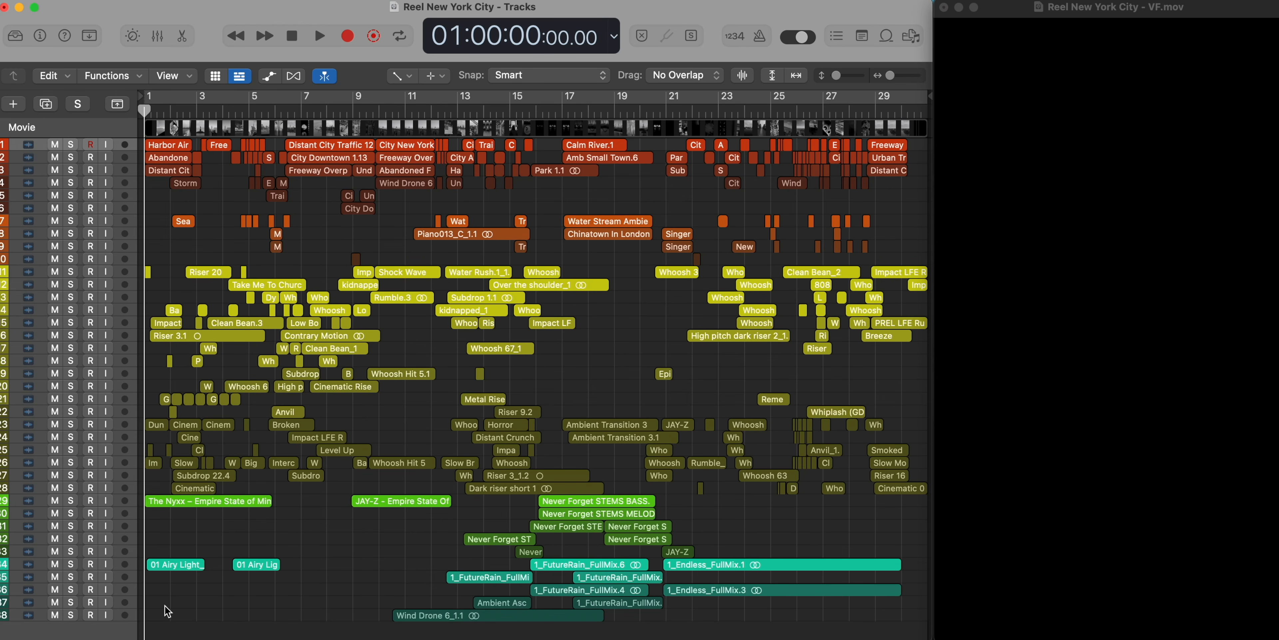
- Switch to Logic Pro, check the mixer and look through the audio tracks of the Reel New York City project
key(x)
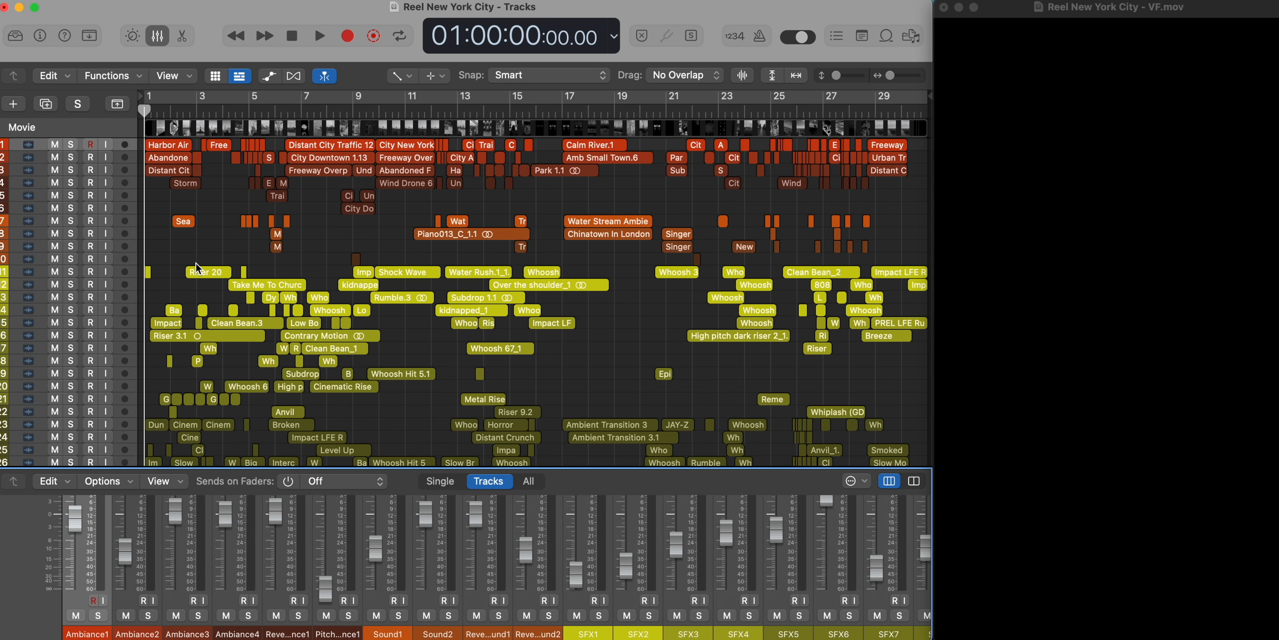
key(x)
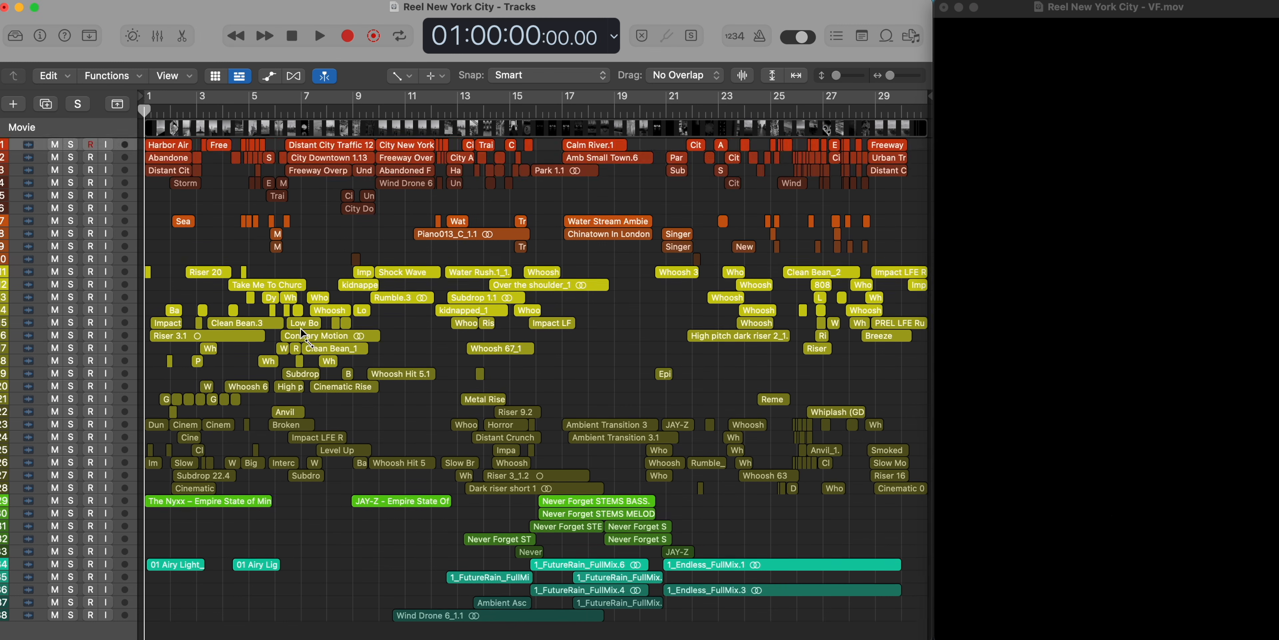
scroll(281, 350, down, 2)
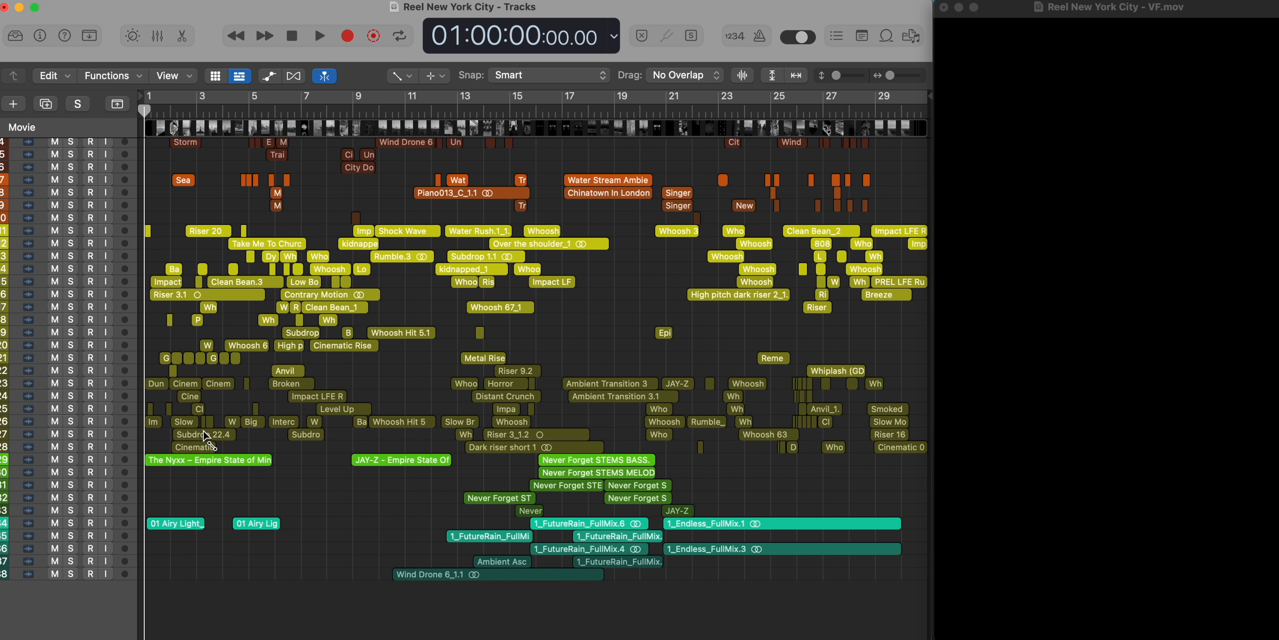
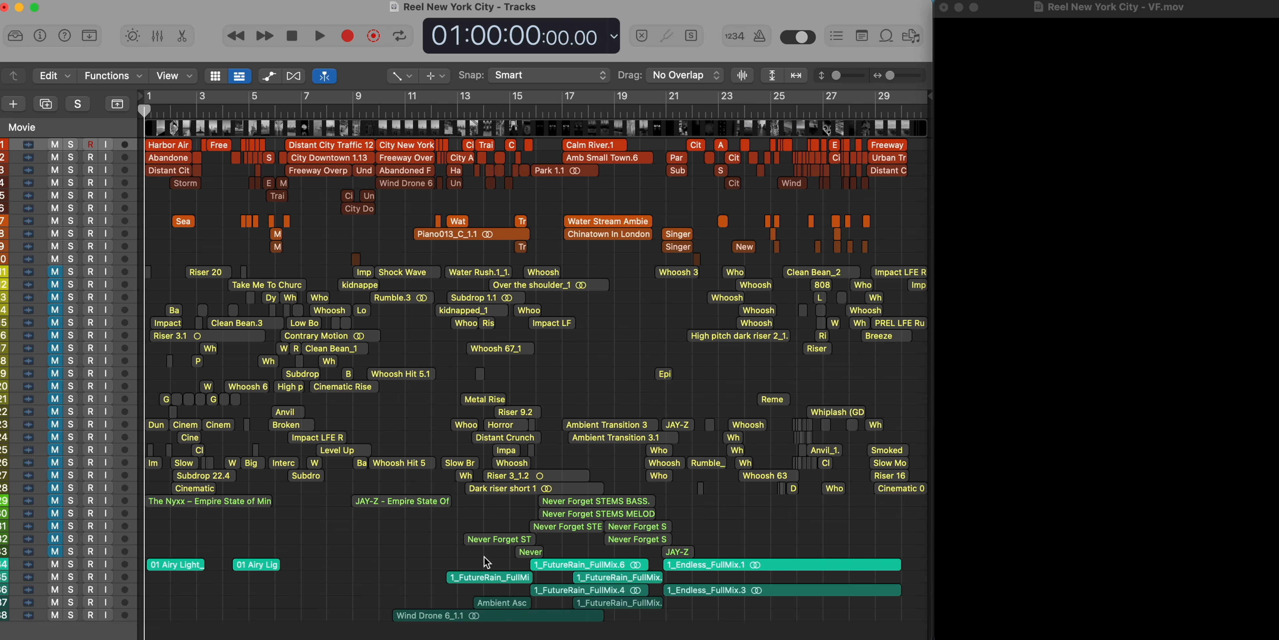
- Play the first seconds of the sound design against the video and examine the tracks' levels and audio effects in the mixer
key(space)
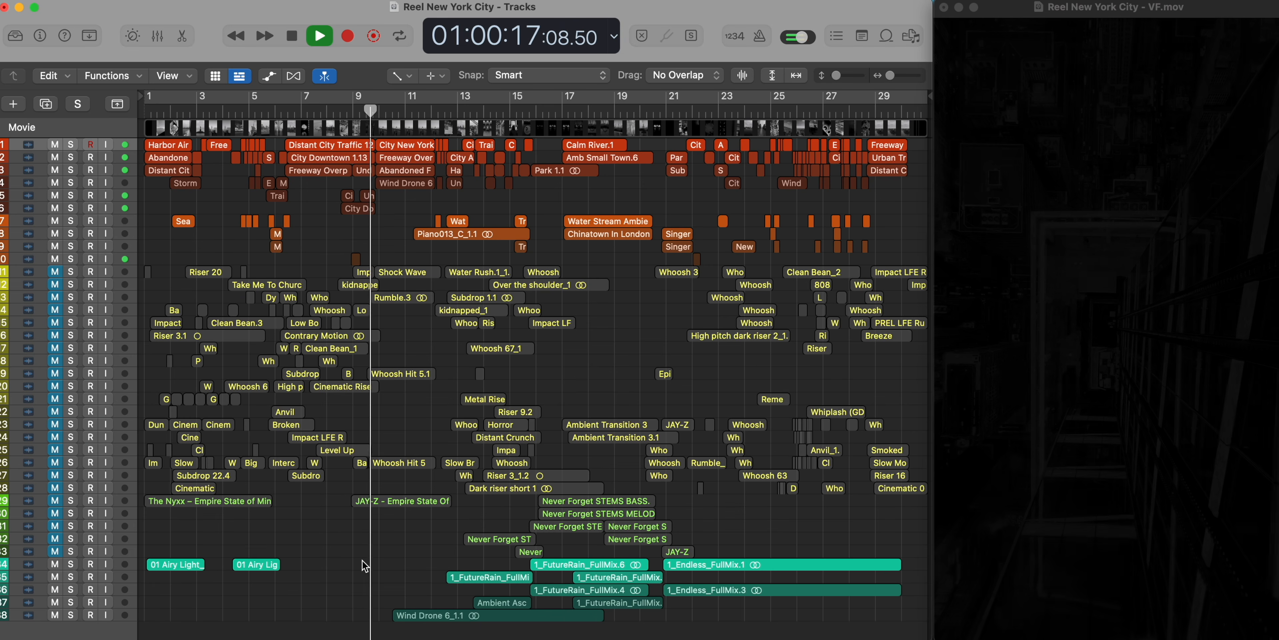
key(space)
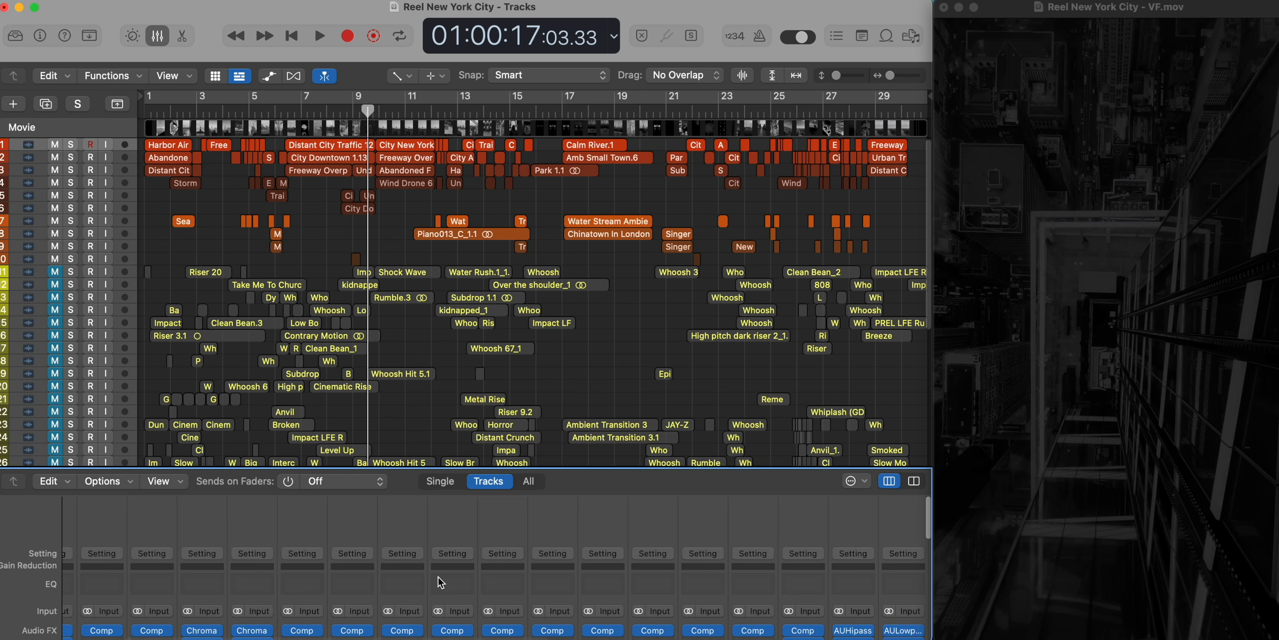
scroll(440, 582, down, 8)
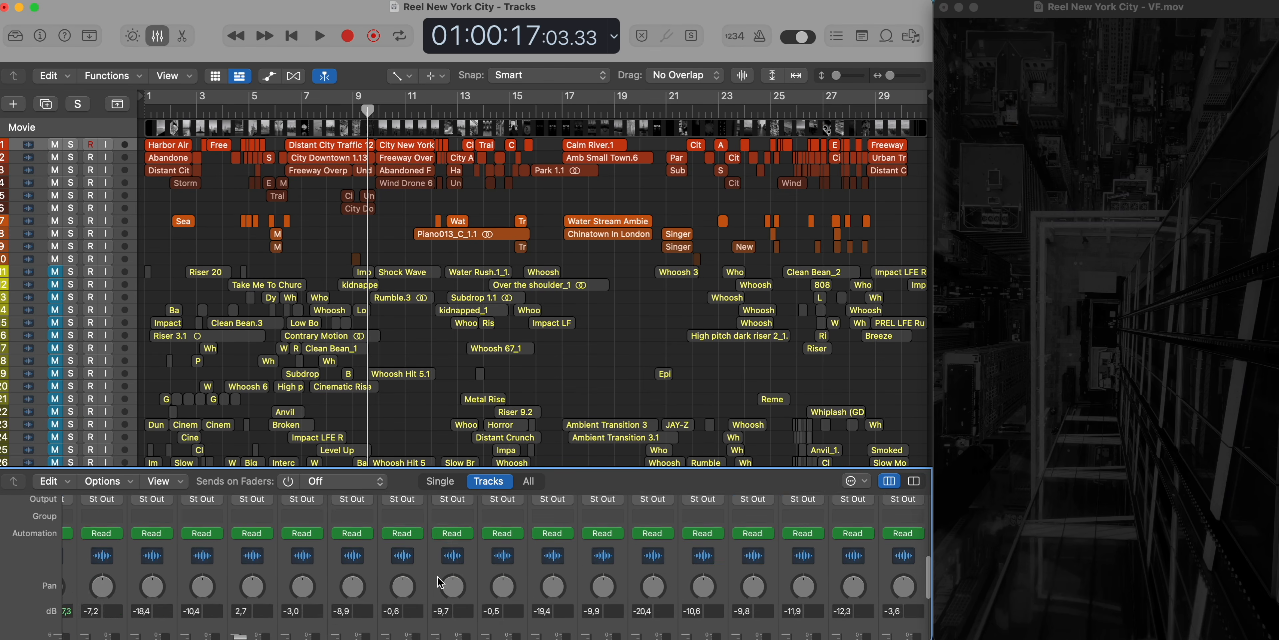
scroll(214, 566, up, 8)
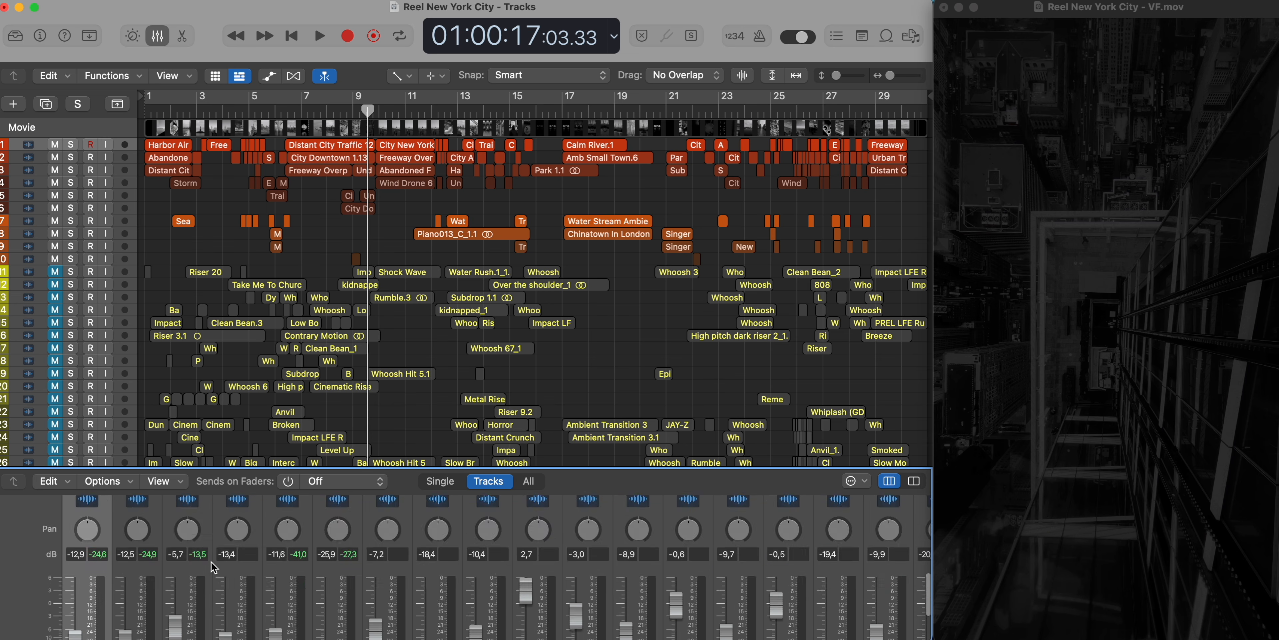
scroll(213, 566, up, 4)
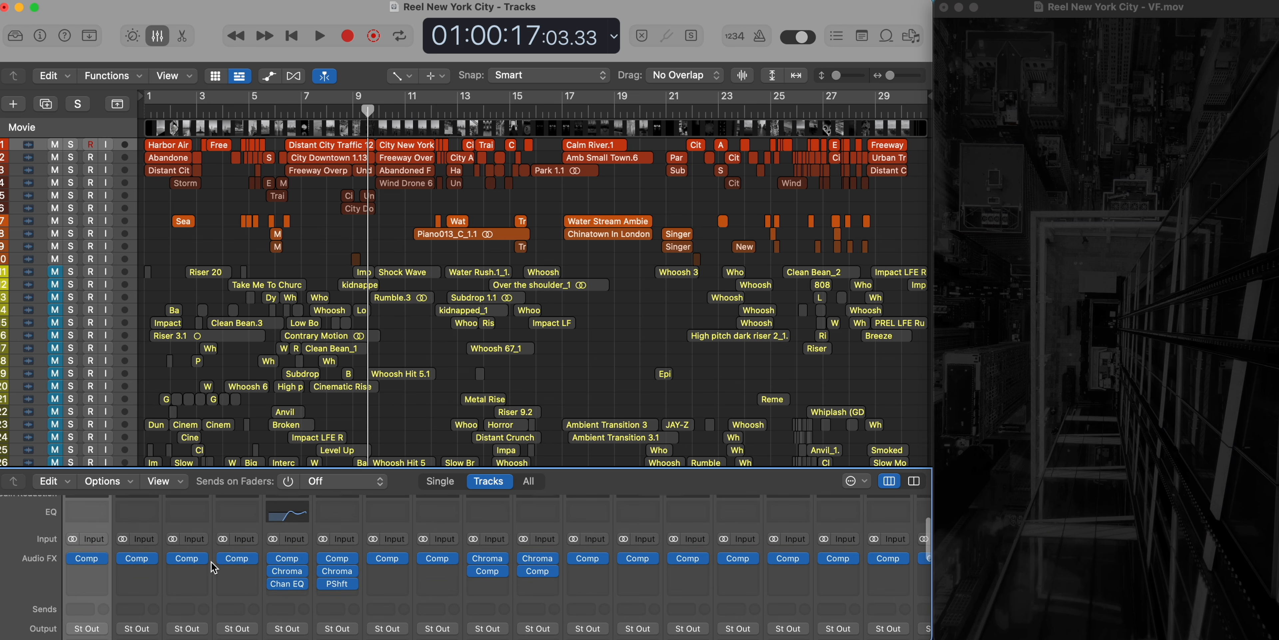
click(288, 573)
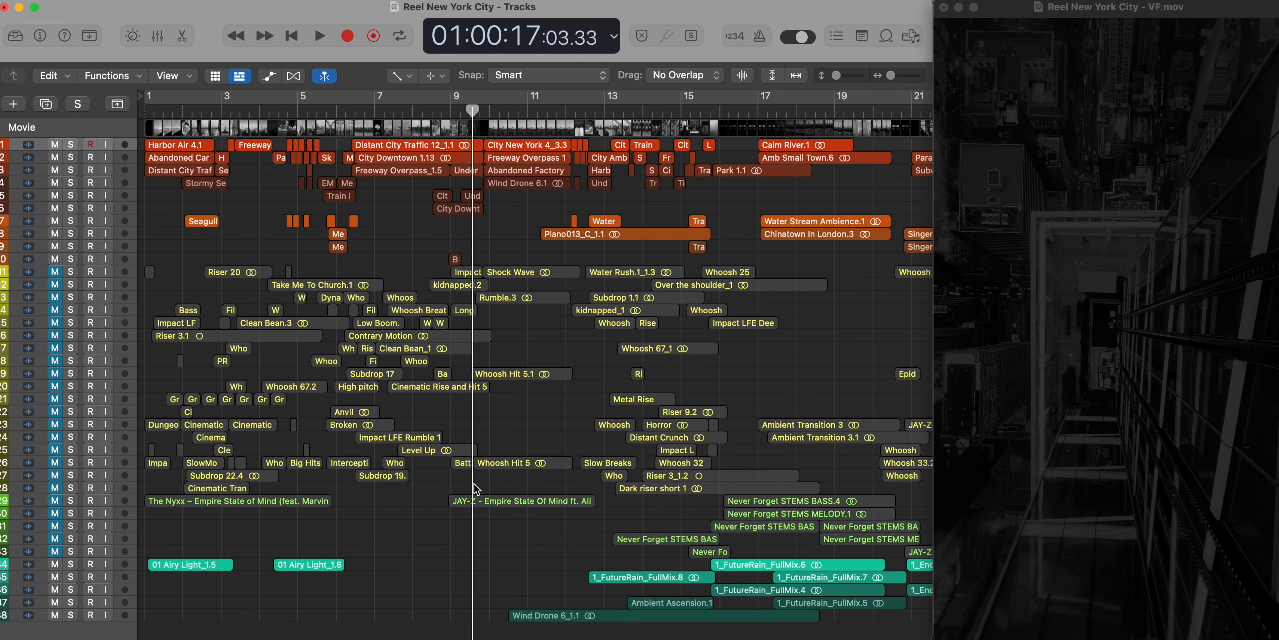
- Show the volume automation and examine the curves of the Ambiance and Reverb Ambiance tracks up close
key(a)
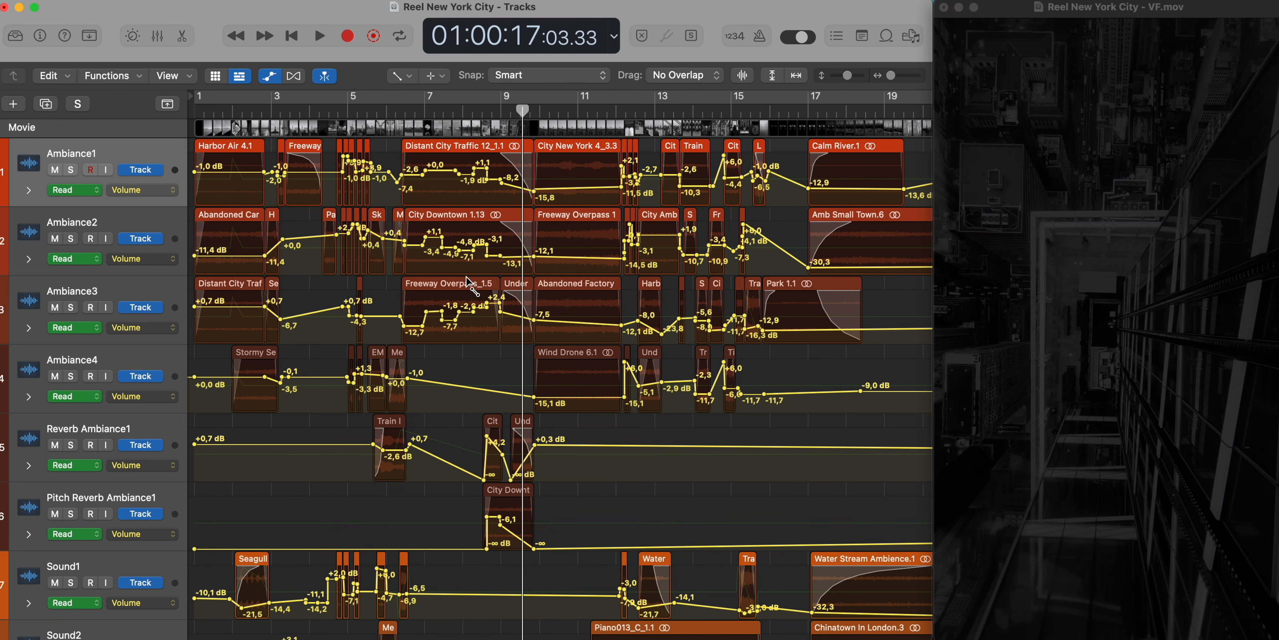
key(a)
key(super+Up)
key(super+Up)
key(a)
key(super+Right)
key(super+Right)
key(super+Right)
key(super+Right)
scroll(416, 190, left, 15)
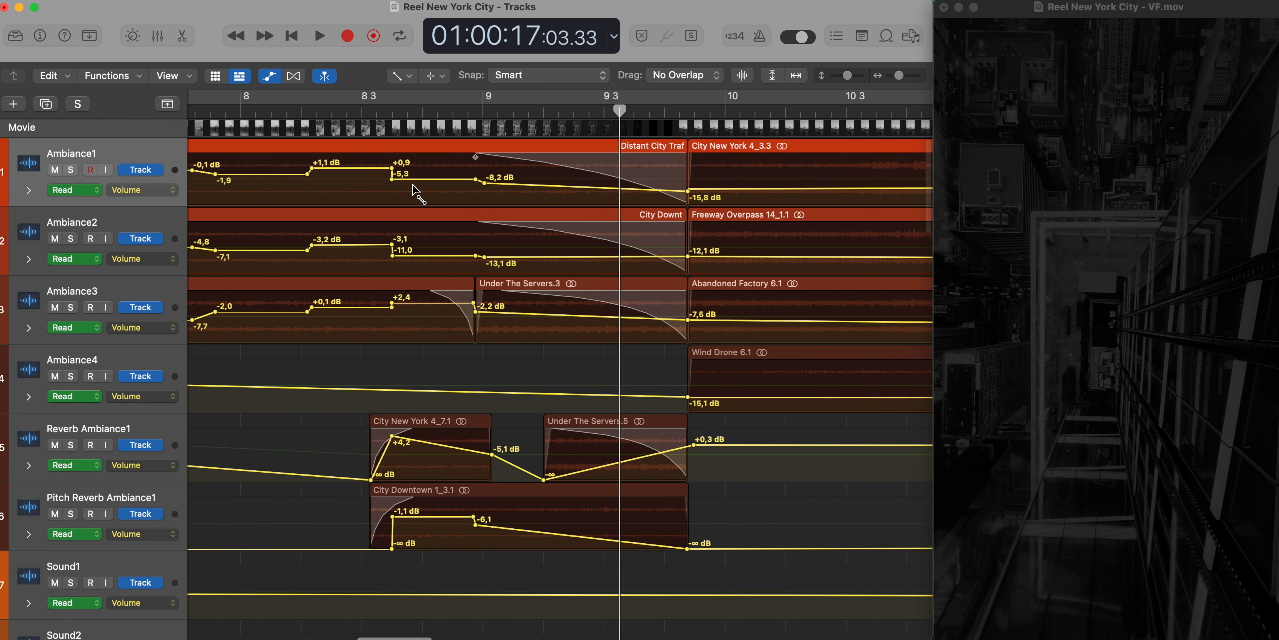
scroll(416, 190, left, 2)
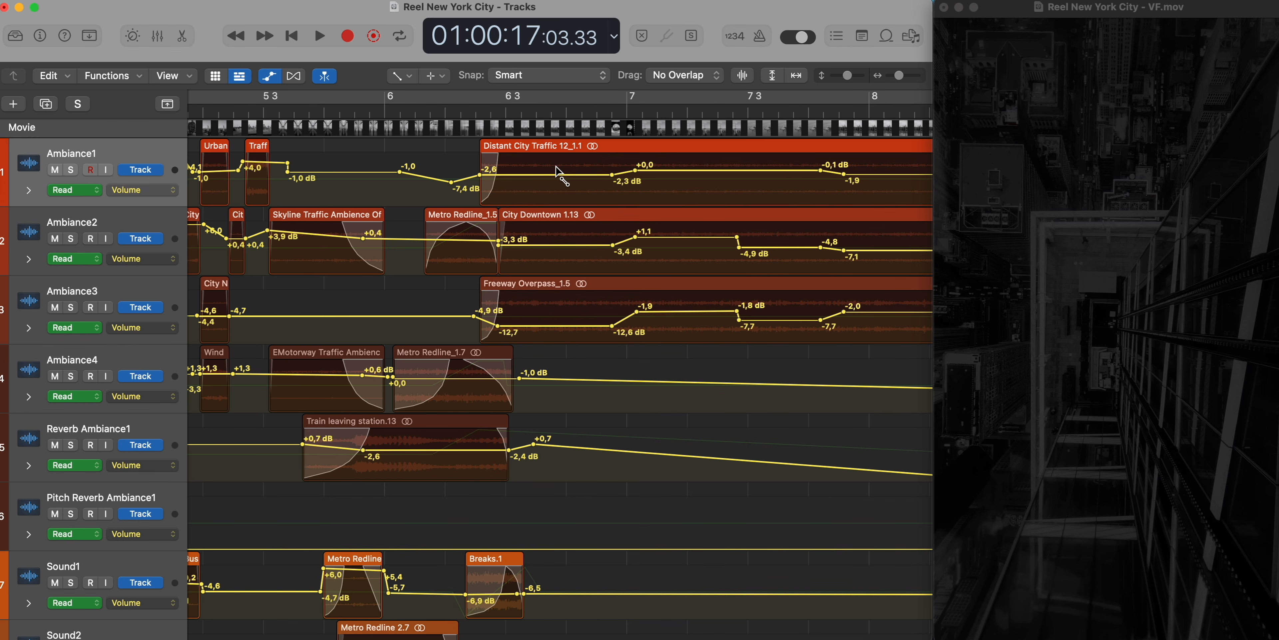
- Examine the volume automation across the full timeline down through the Sound and SFX tracks, and return to the overview of all tracks
key(super+Left)
key(super+Left)
key(super+Left)
key(super+Left)
key(super+Left)
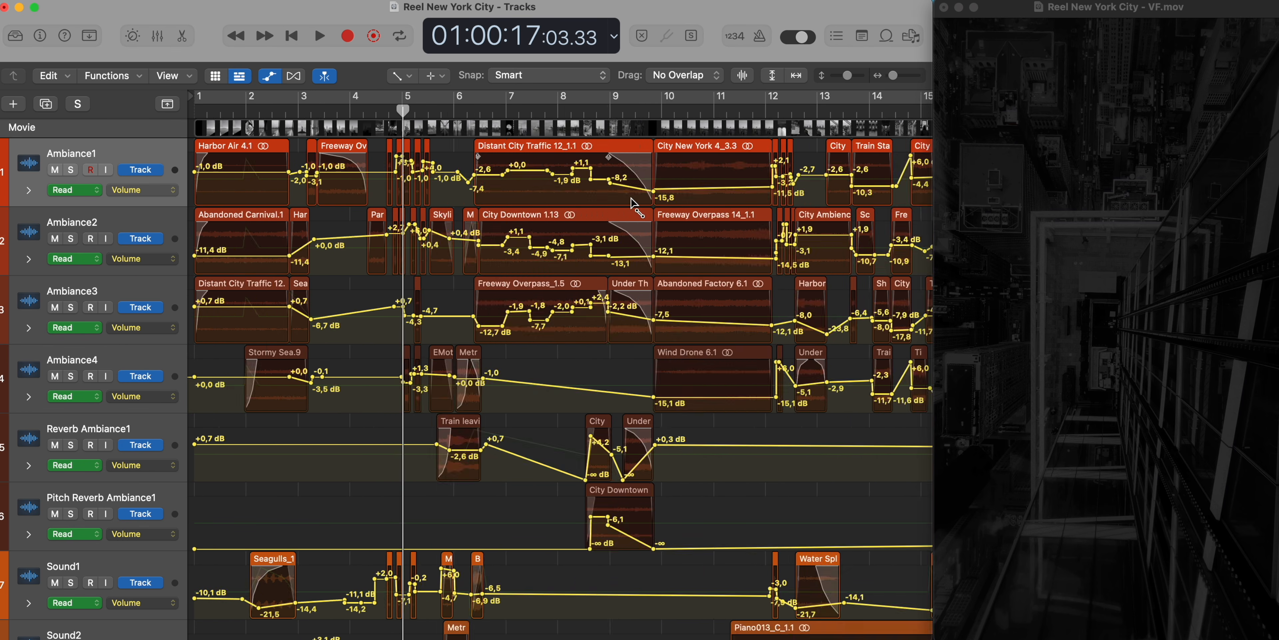
scroll(656, 335, down, 10)
scroll(655, 335, down, 15)
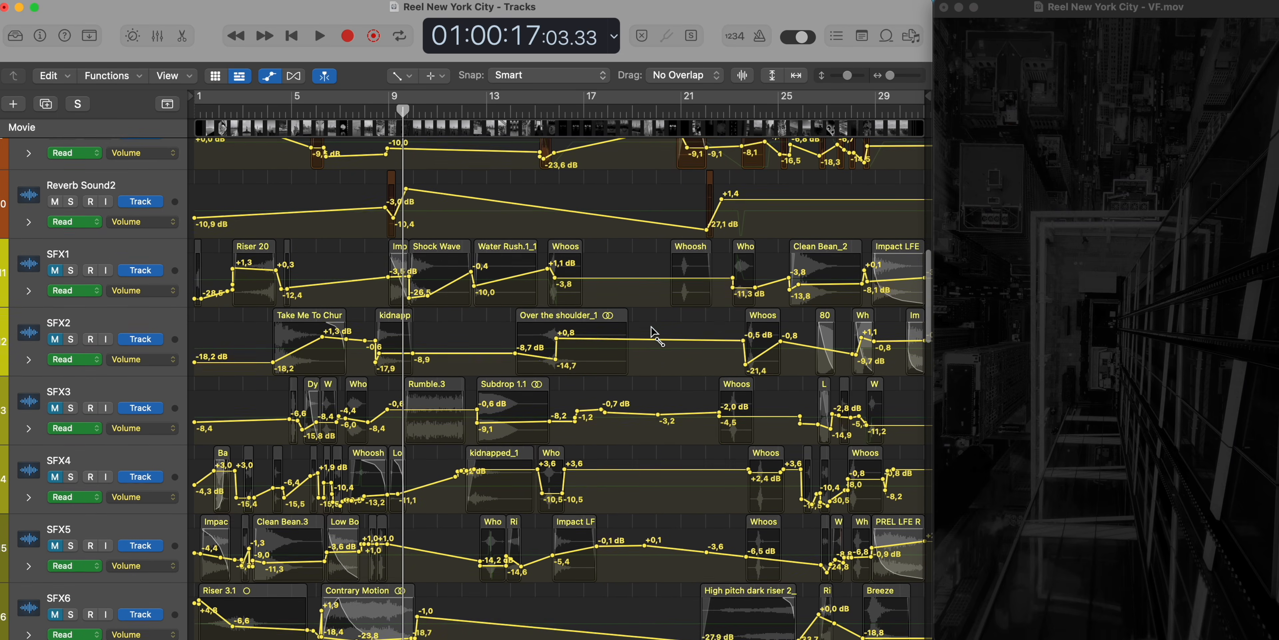
scroll(652, 332, down, 8)
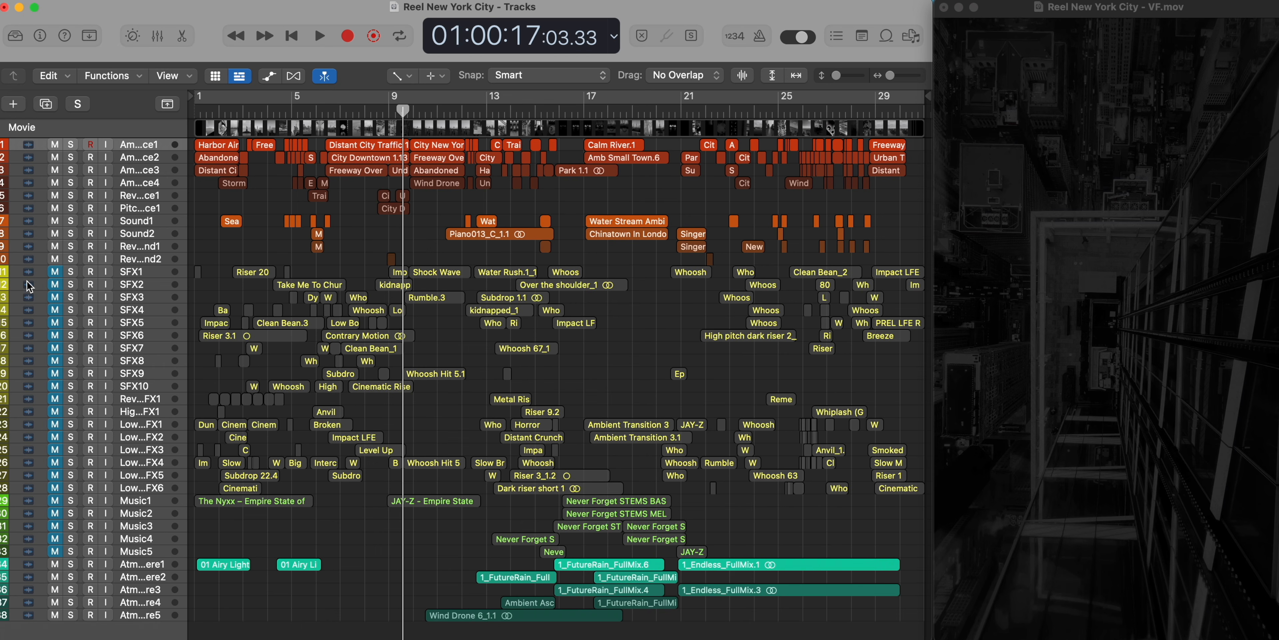
- Unmute the SFX and music tracks, solo every effects track from SFX1 to the last Low FX track, and play them
drag(58, 273, 57, 505)
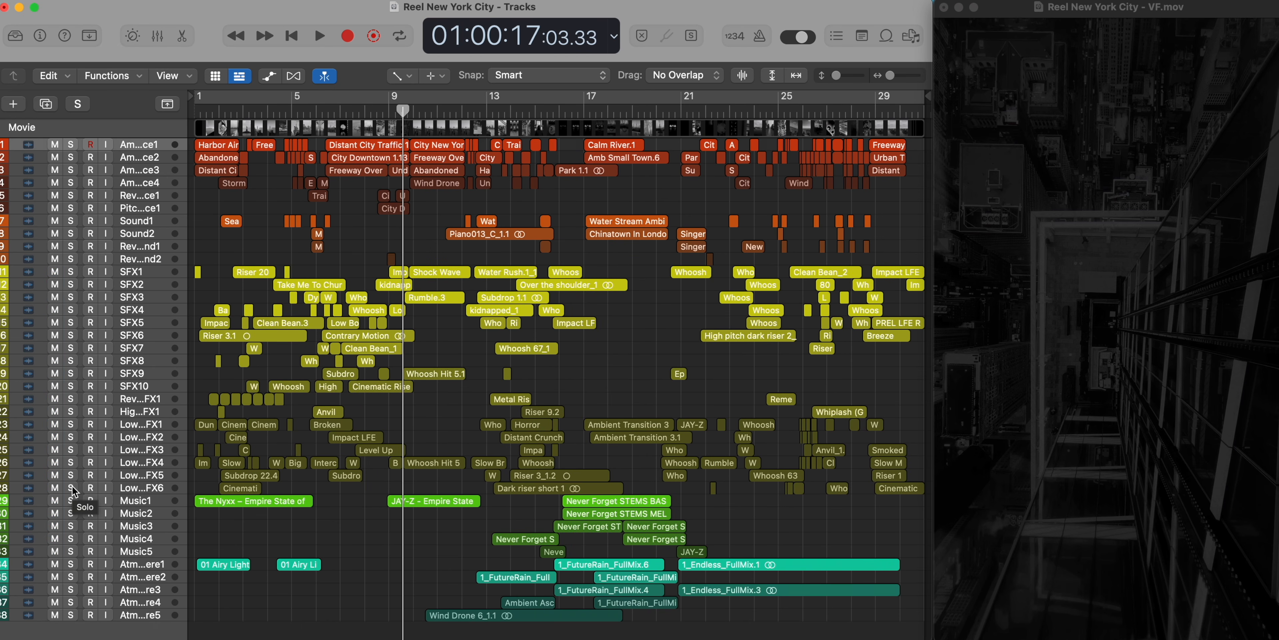
drag(72, 488, 66, 282)
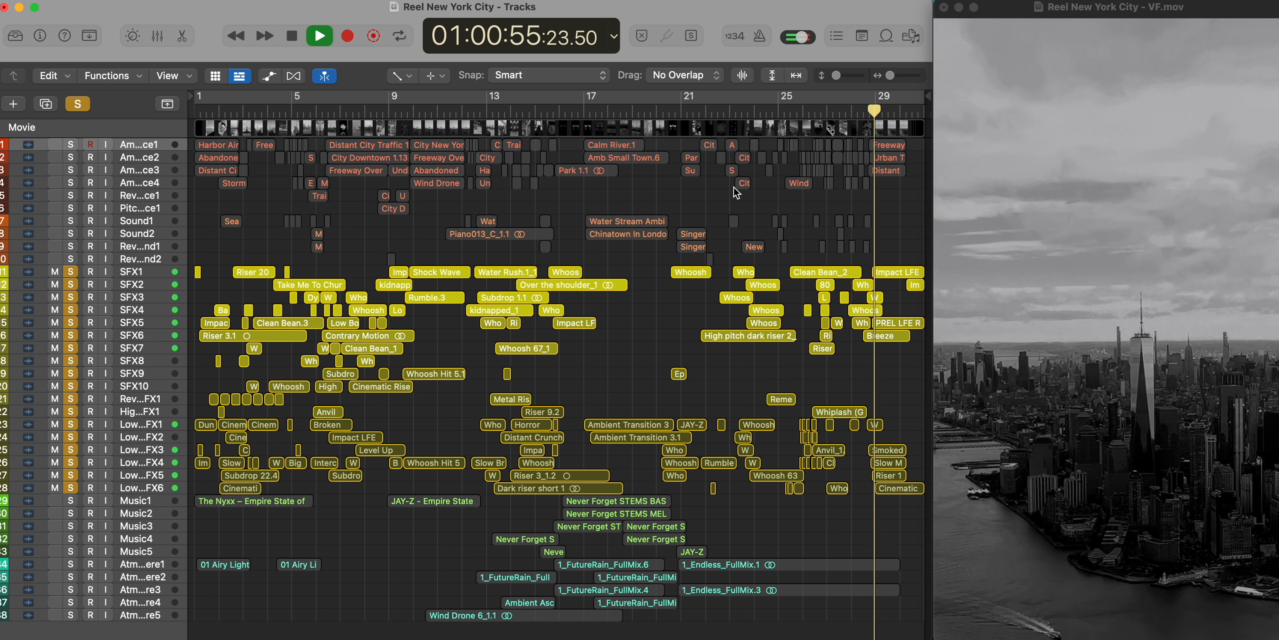
key(space)
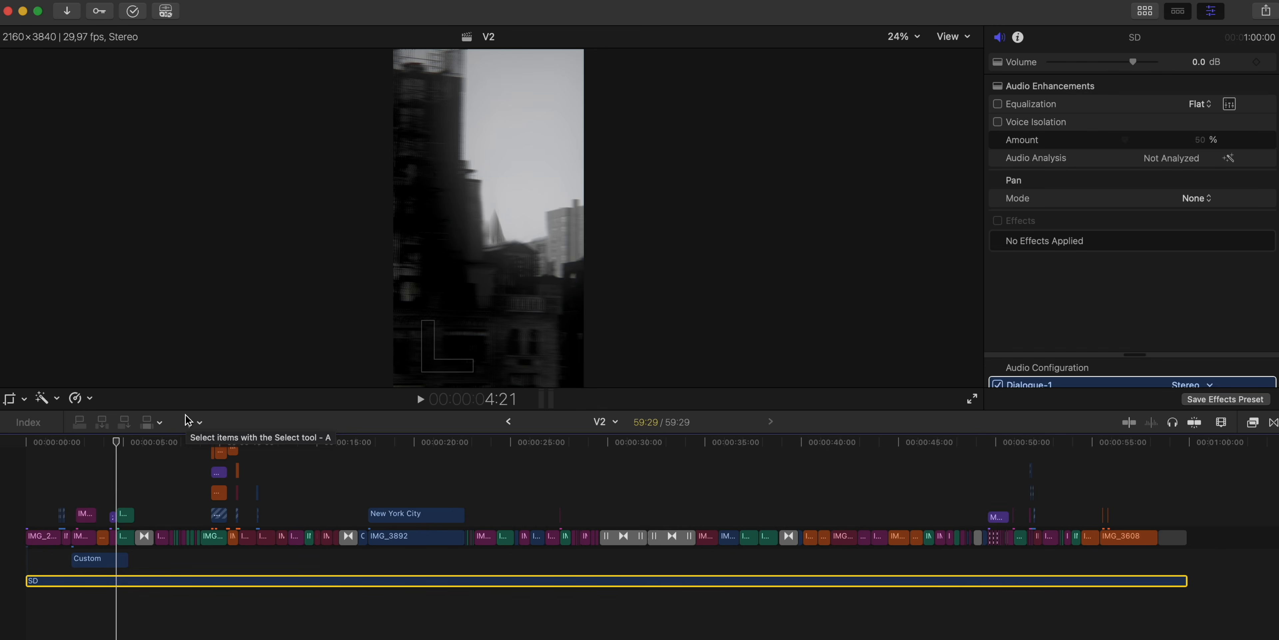
- Switch to Final Cut Pro and open the V3 project from the browser
click(1146, 11)
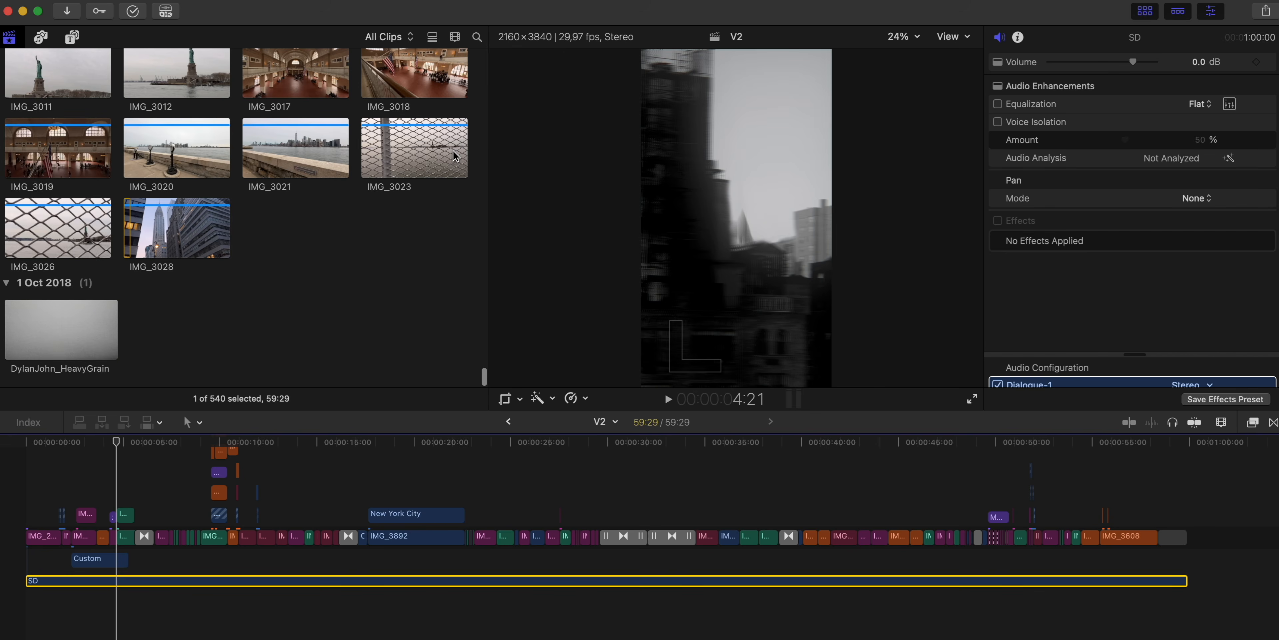
scroll(453, 156, up, 20)
scroll(414, 266, down, 1)
double_click(22, 230)
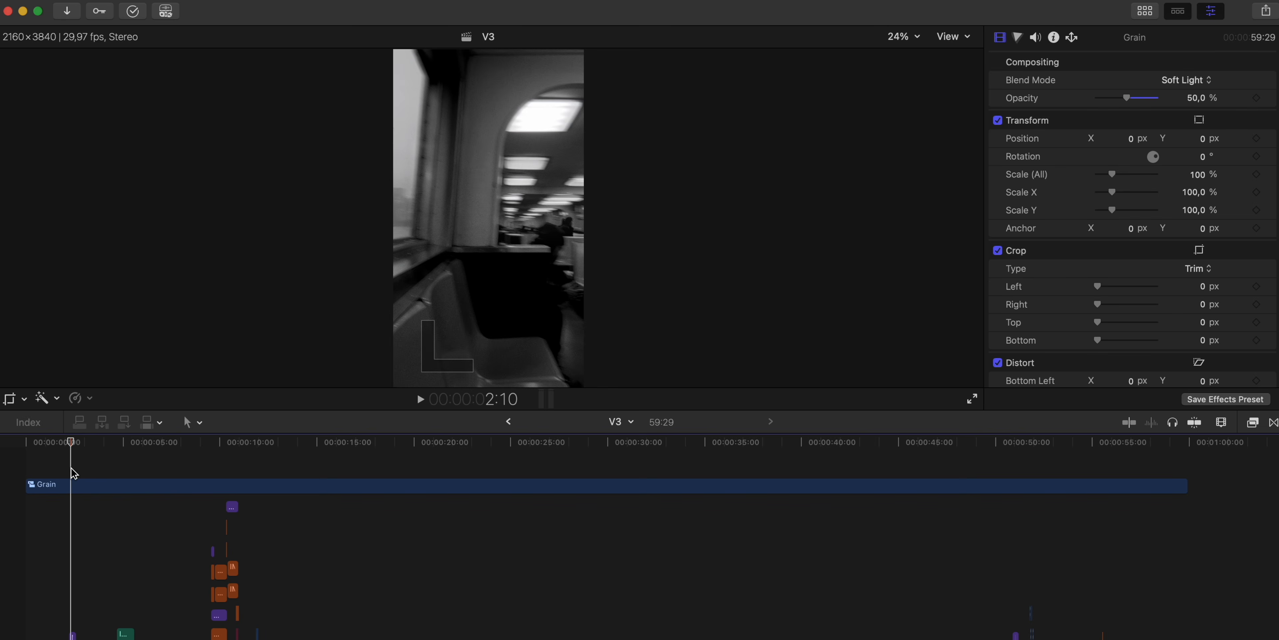
- Open the Grain compound clip to examine its repeated heavy grain clips, and return to the V3 timeline
double_click(71, 488)
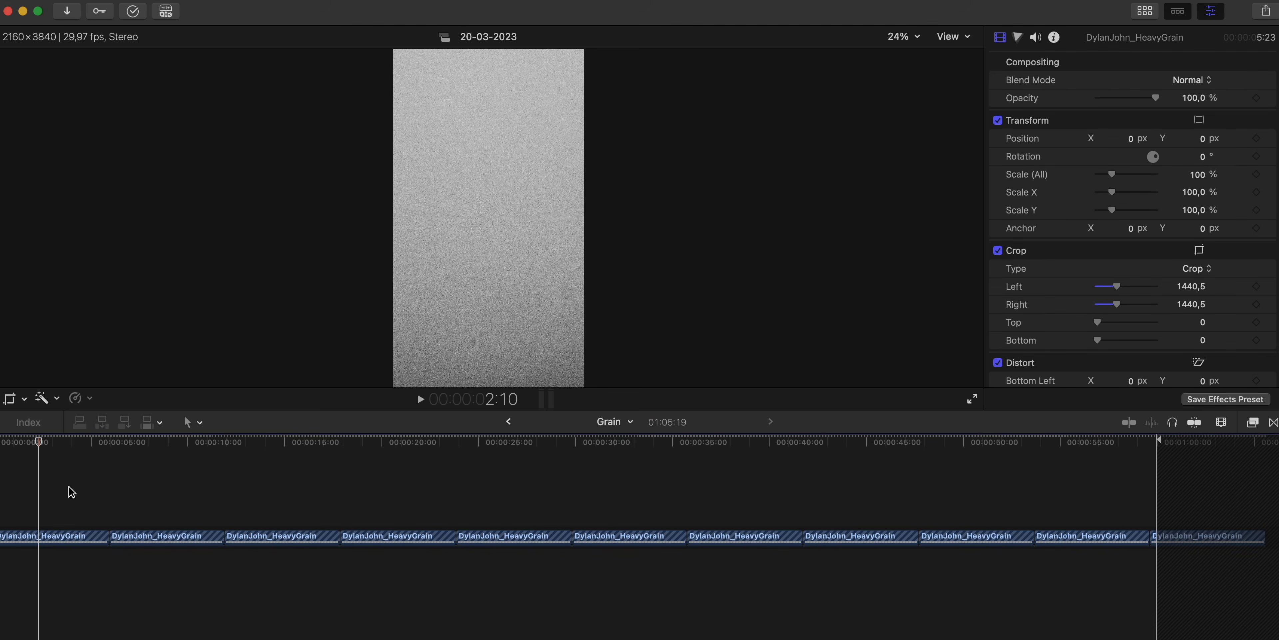
scroll(49, 509, up, 3)
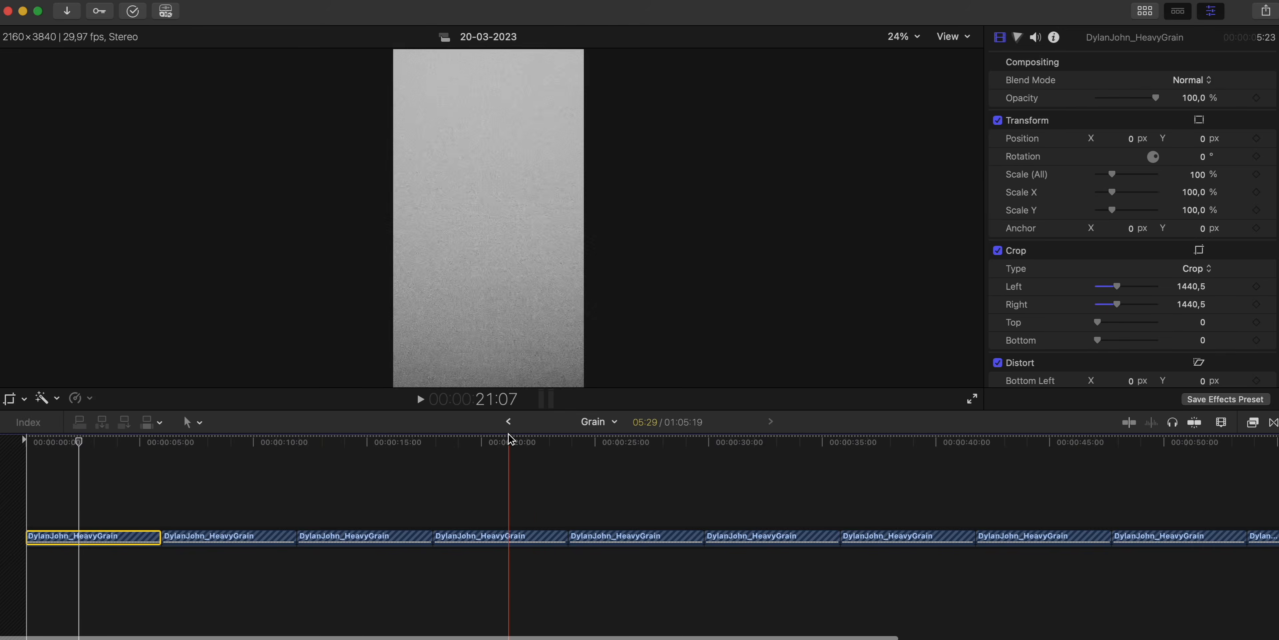
click(508, 423)
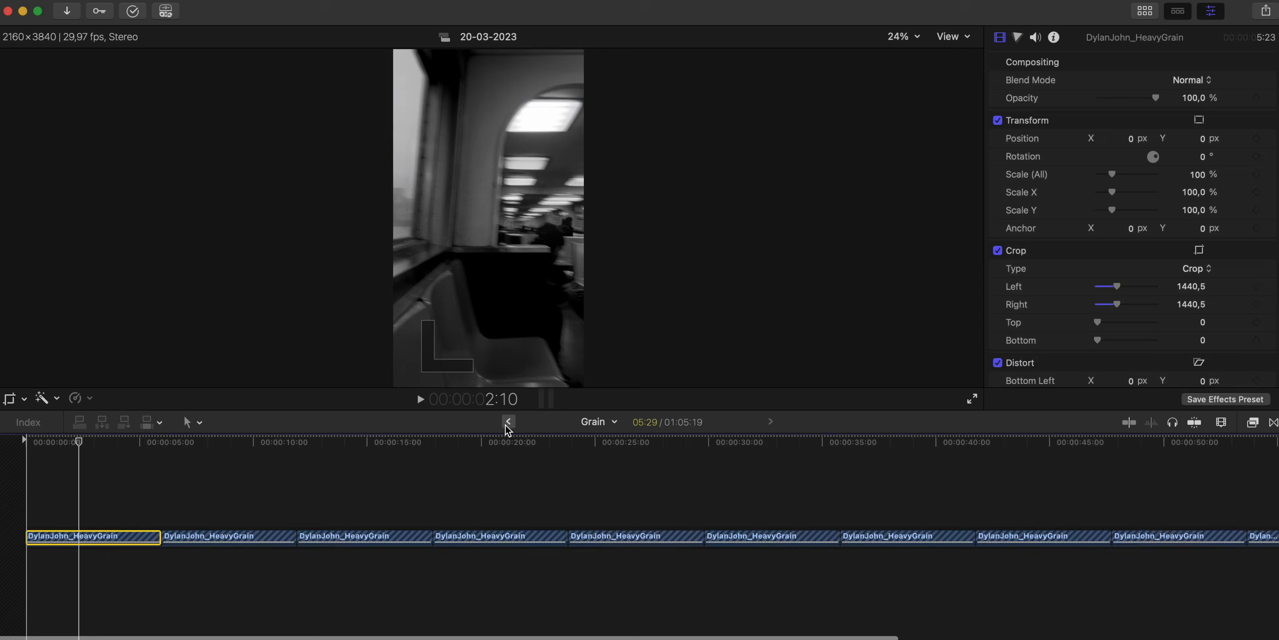
- Examine the Grain layer's compositing settings and blend mode options in the V3 timeline
scroll(95, 556, up, 5)
click(73, 494)
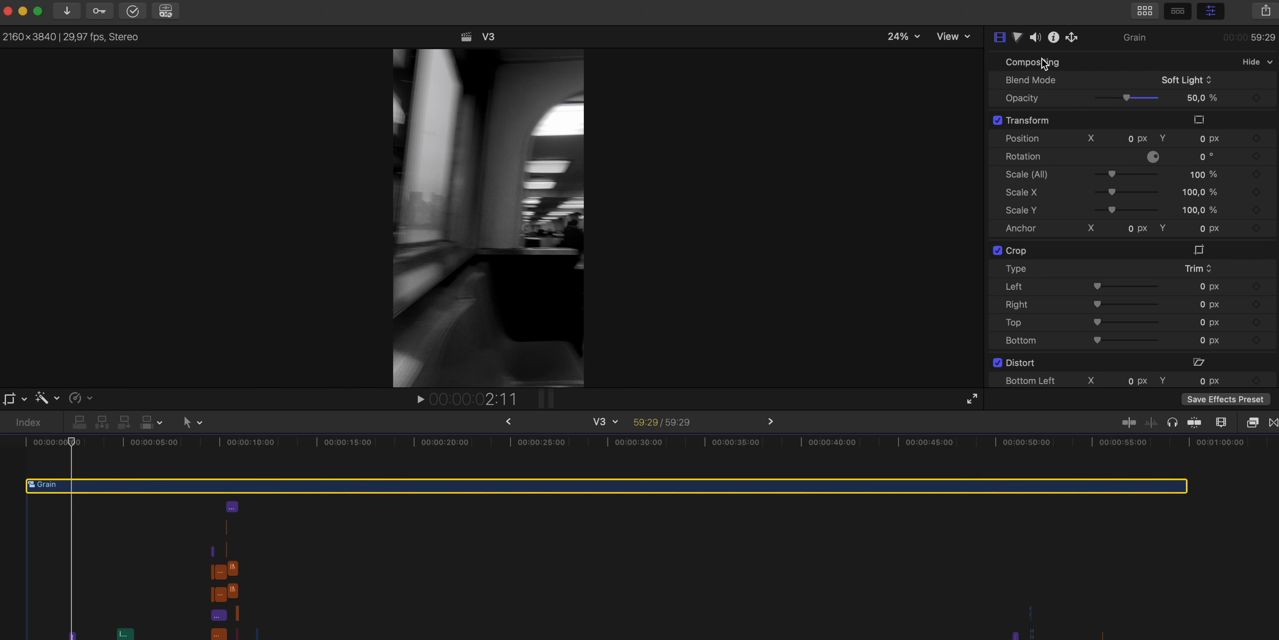
click(1188, 81)
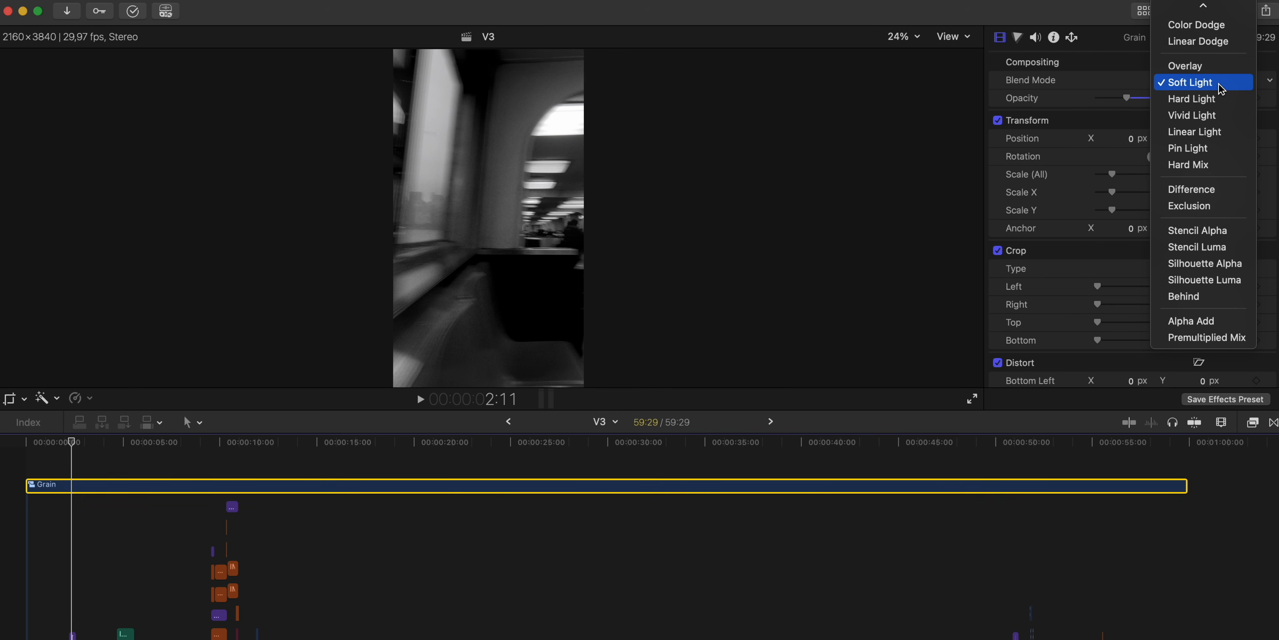
click(1112, 62)
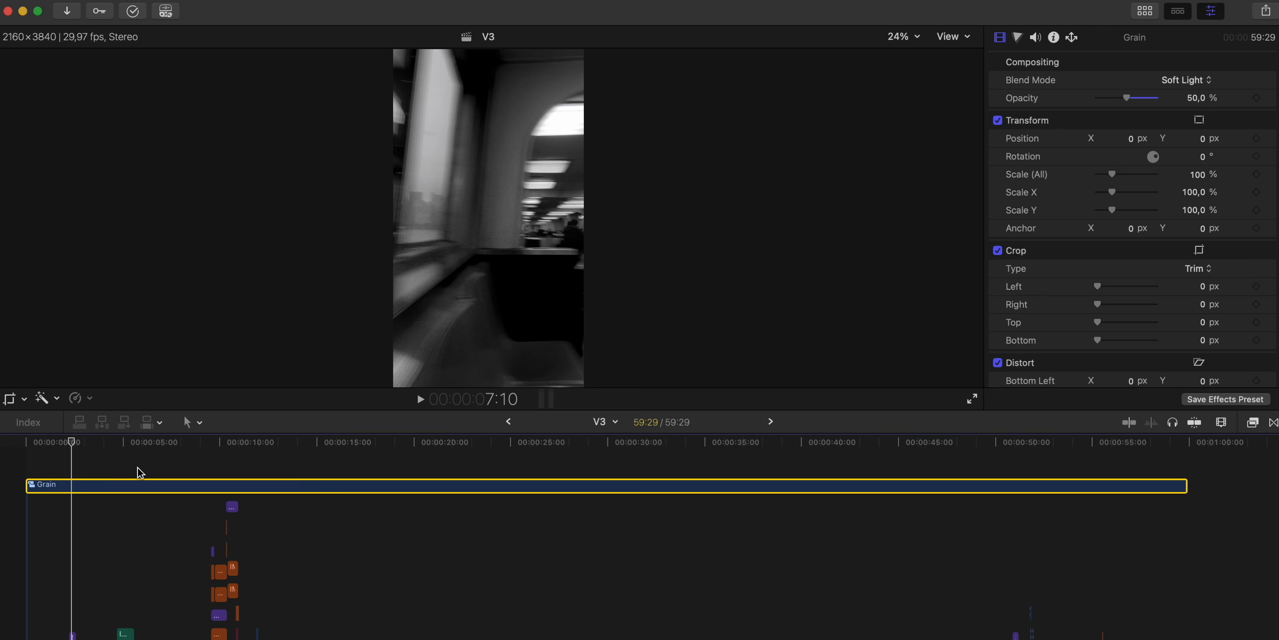
click(102, 469)
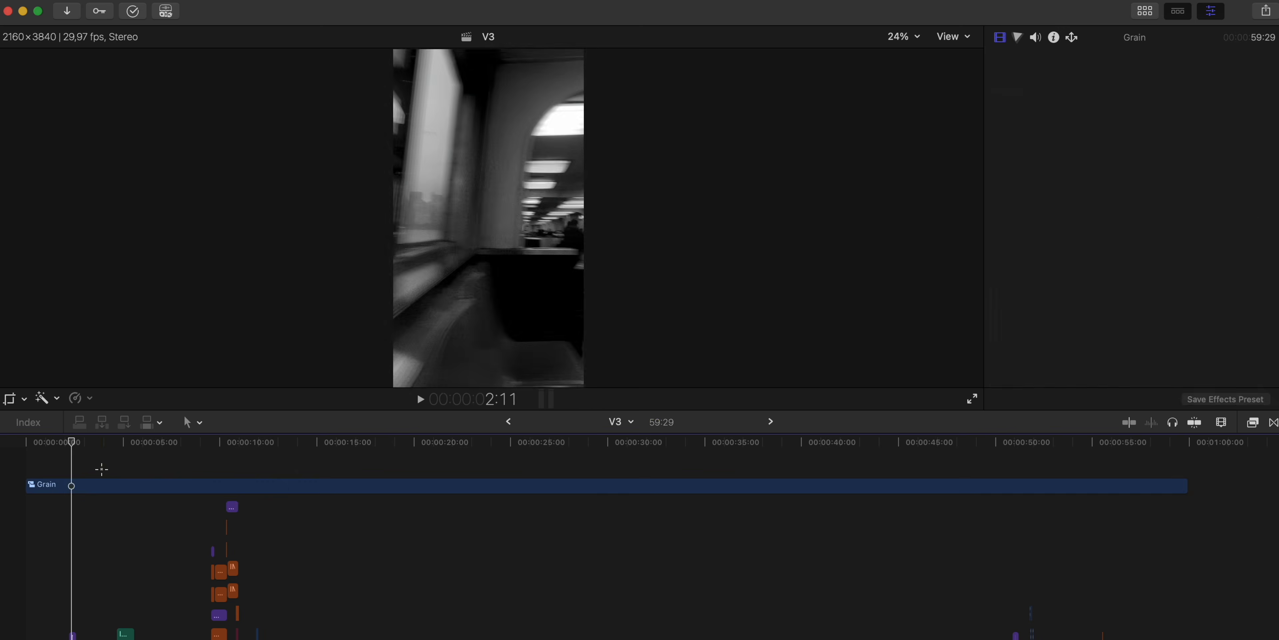
click(101, 484)
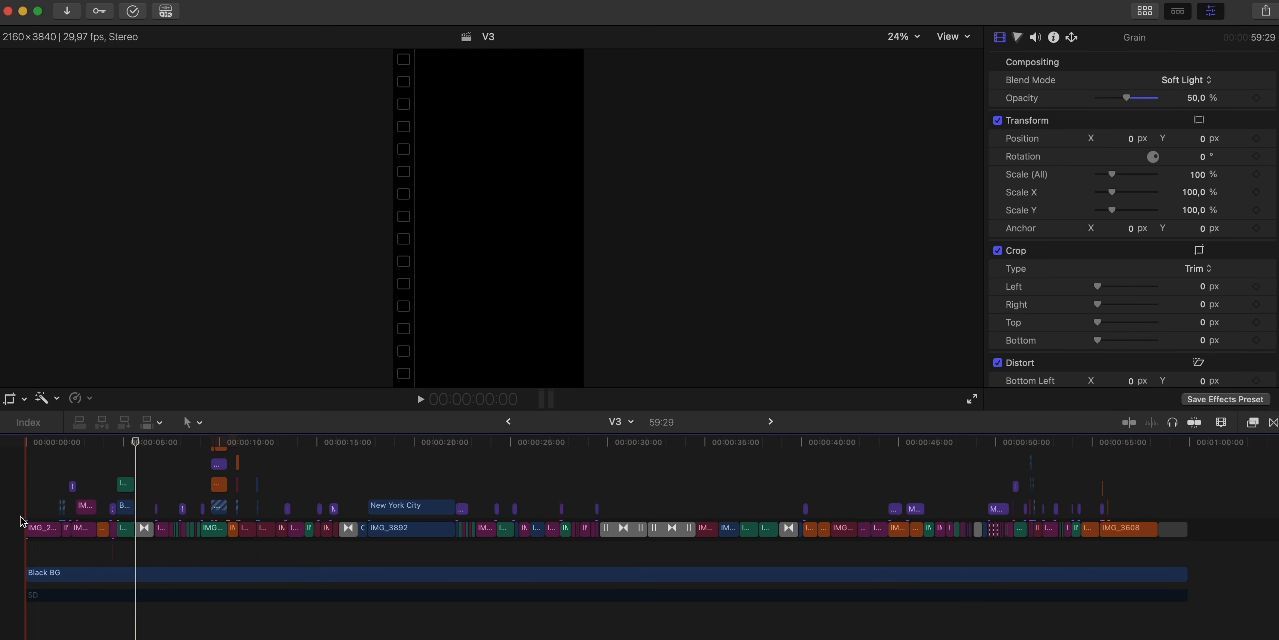
- Examine the effects on V3's opening clip IMG_2933_Motion_VFX, from Color Wheels and BW Reversal T101 through the Glint Effect
scroll(55, 518, up, 5)
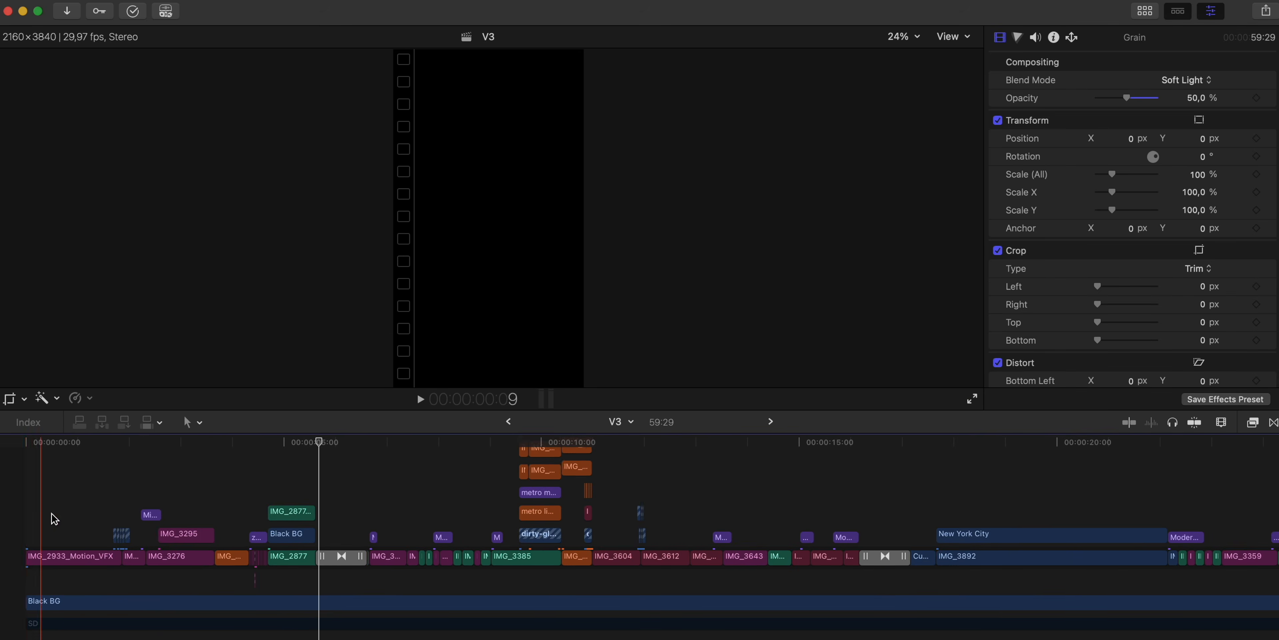
click(84, 512)
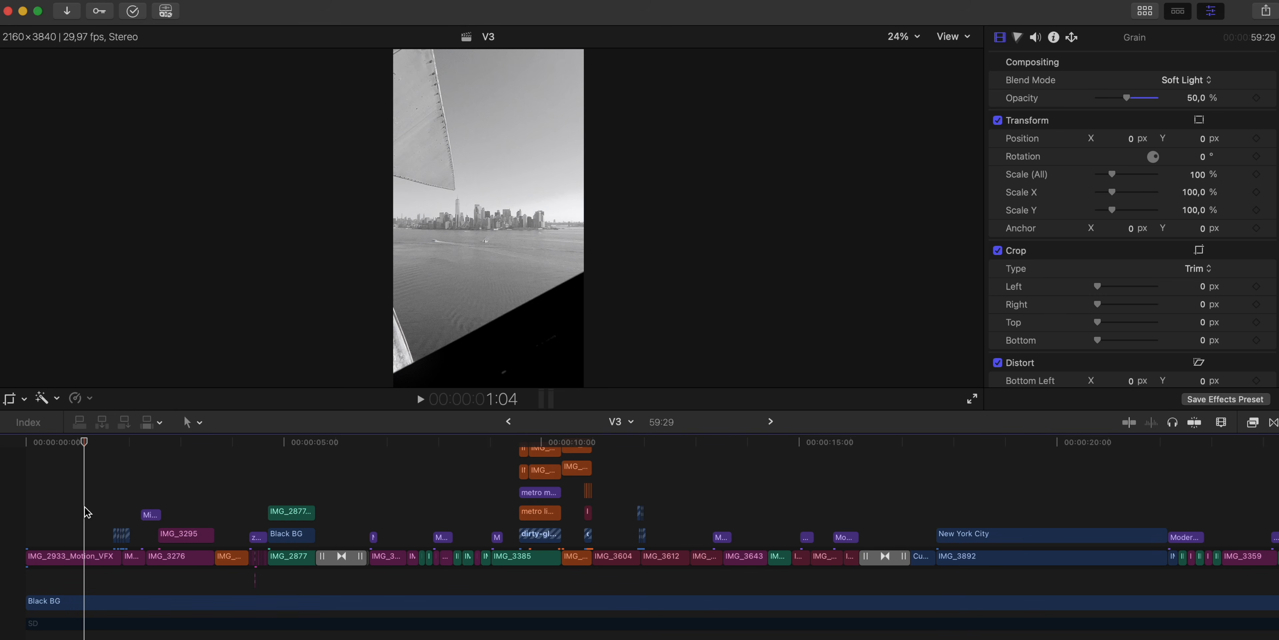
scroll(85, 512, up, 3)
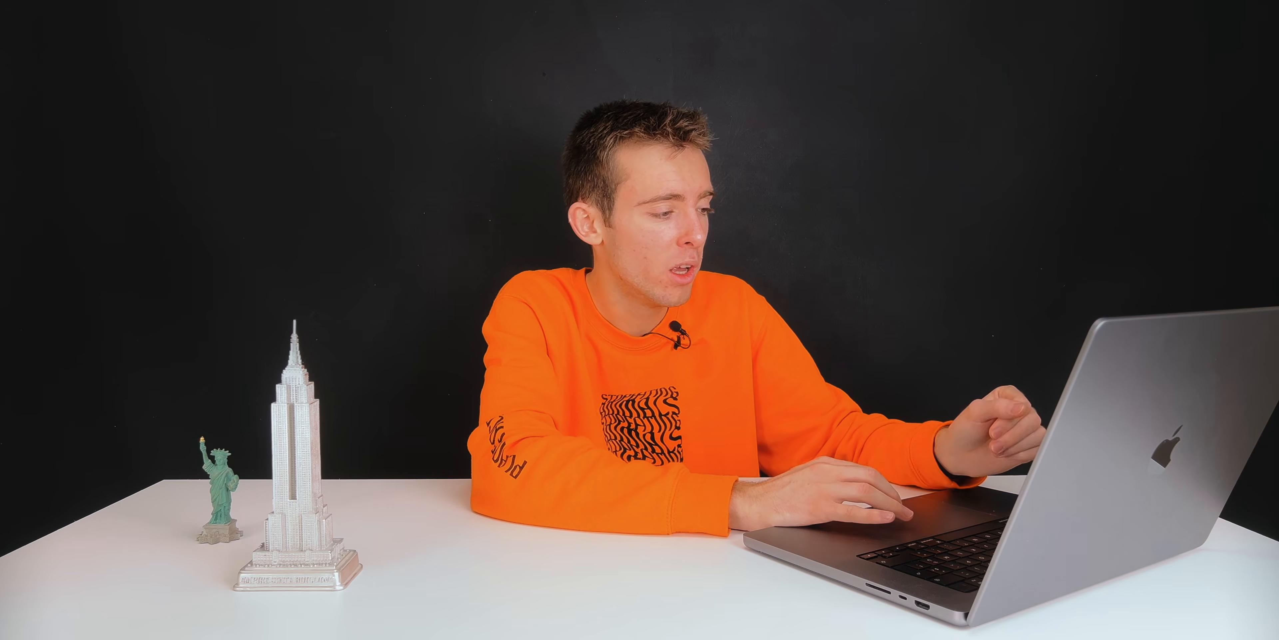
click(83, 604)
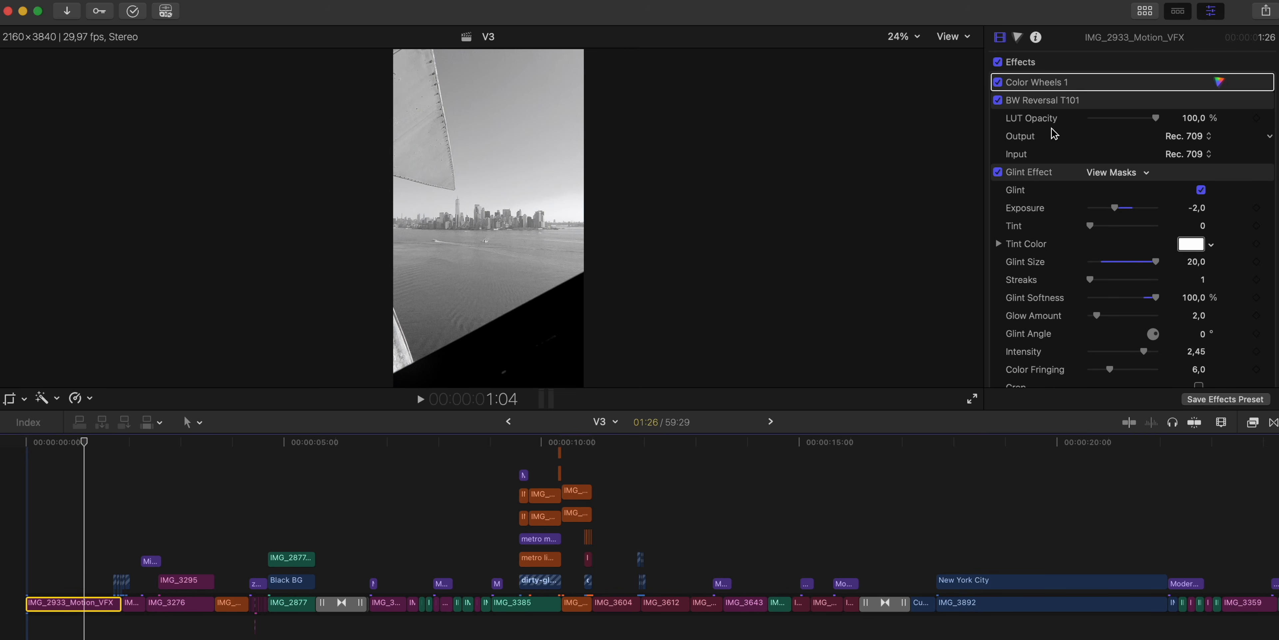
scroll(1099, 162, down, 5)
scroll(1053, 154, up, 5)
click(1024, 191)
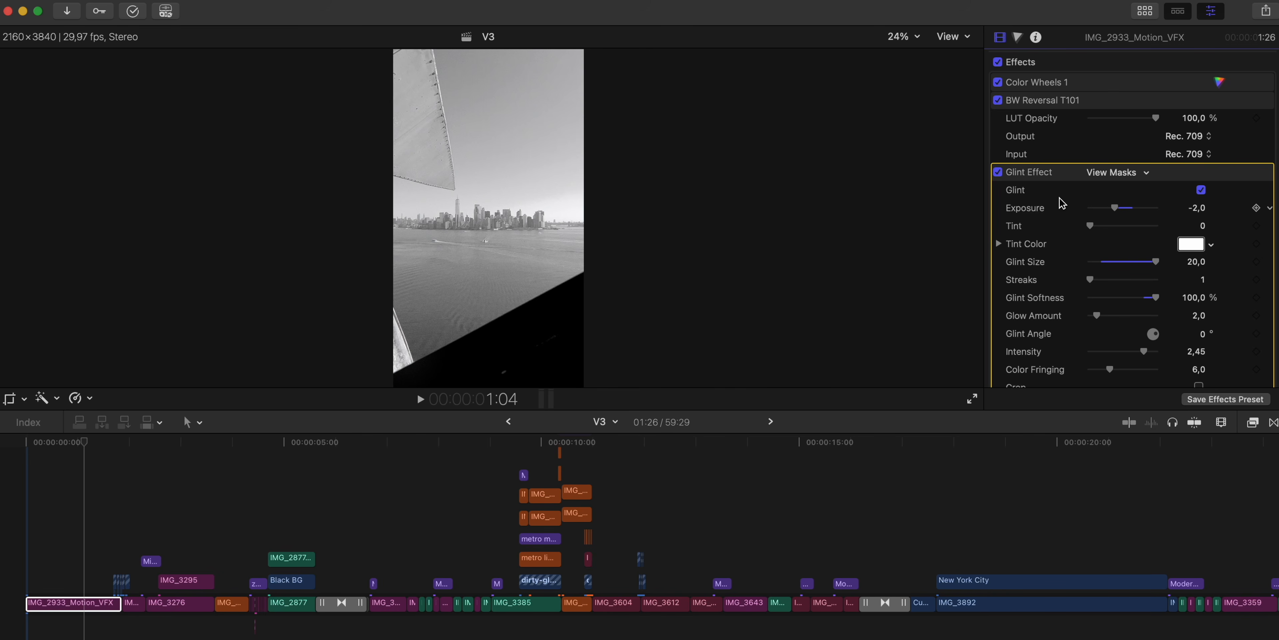
key(Tab)
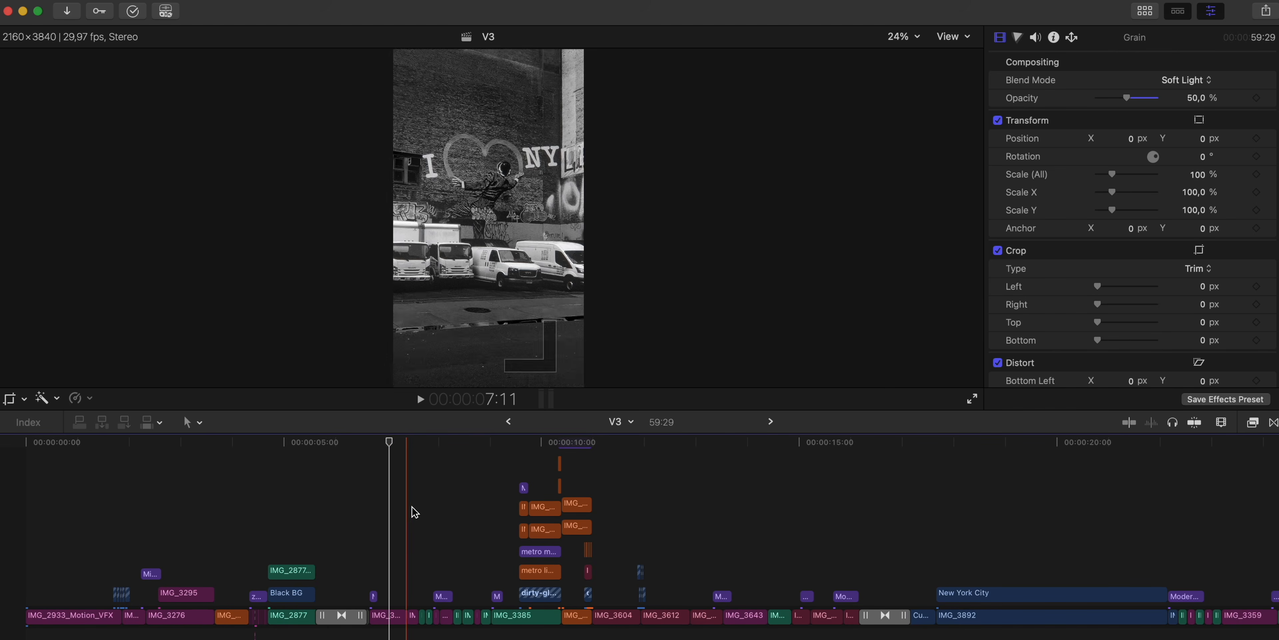
- Show the browser and open the VF project in the timeline
click(726, 509)
click(1145, 11)
scroll(365, 148, down, 5)
double_click(60, 193)
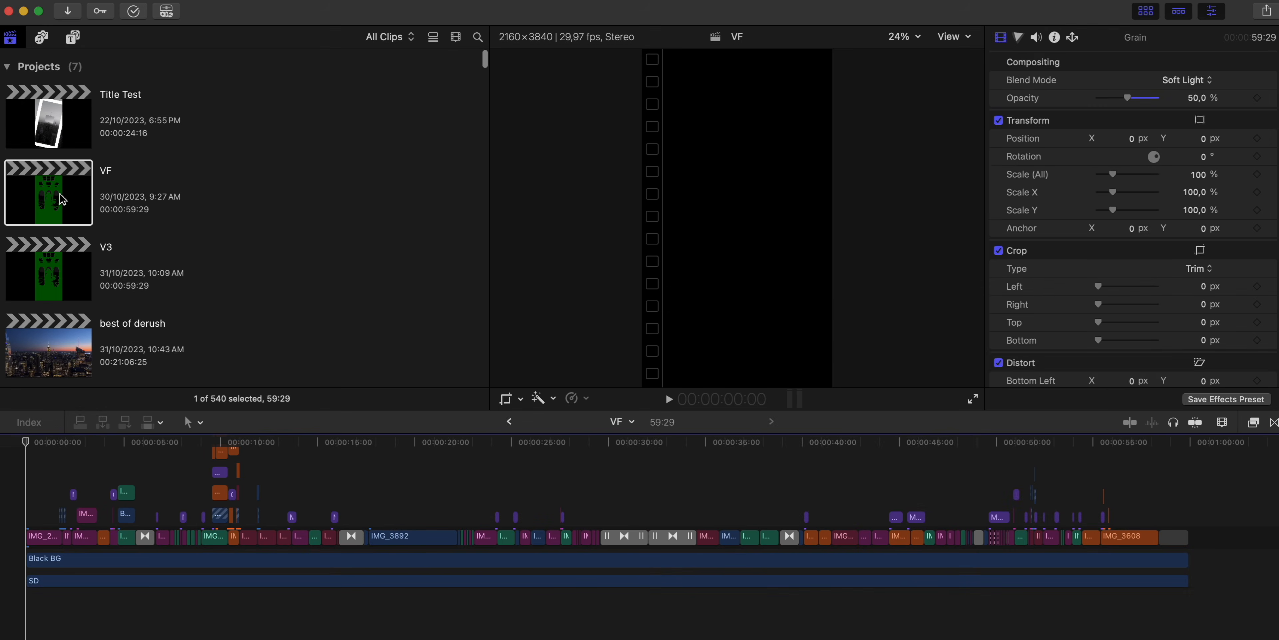